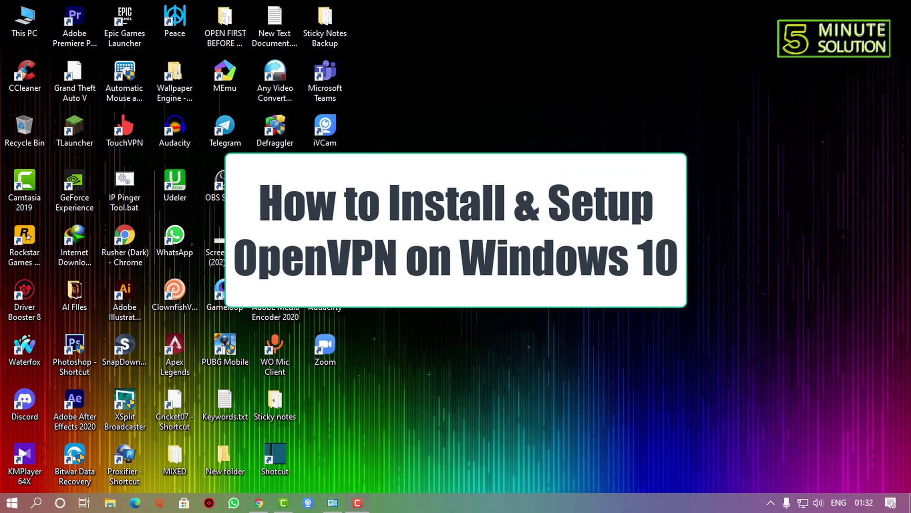
# Launch Chrome maximized, search 'open vpn', and go to openvpn.net's Get OpenVPN page.
pyautogui.doubleClick(126, 237)
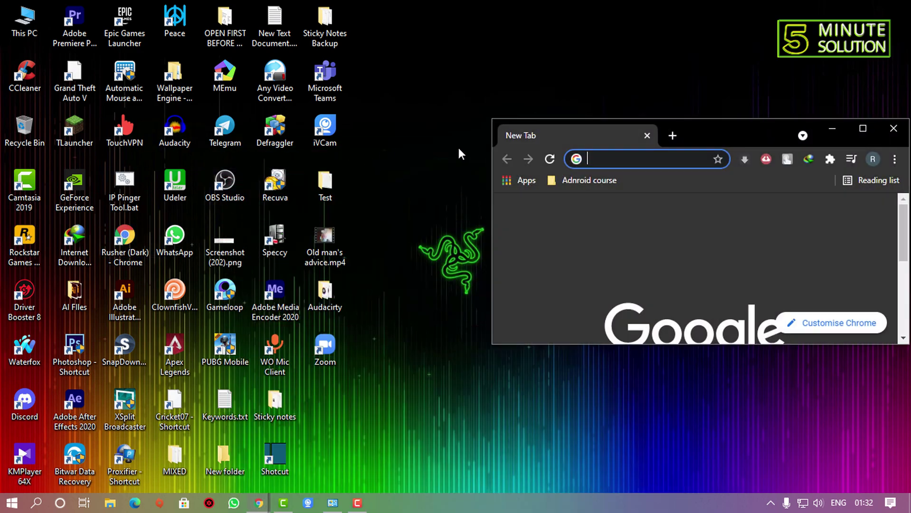
pyautogui.click(859, 128)
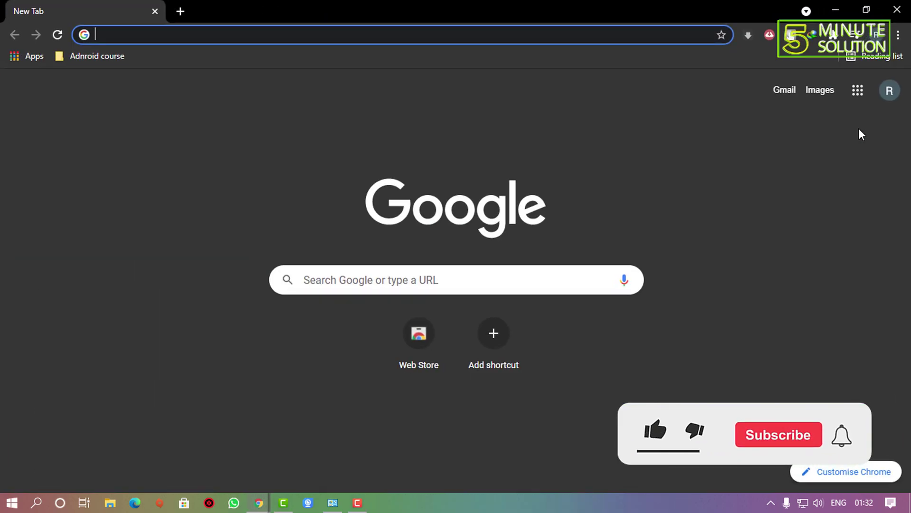
pyautogui.write('open vpn')
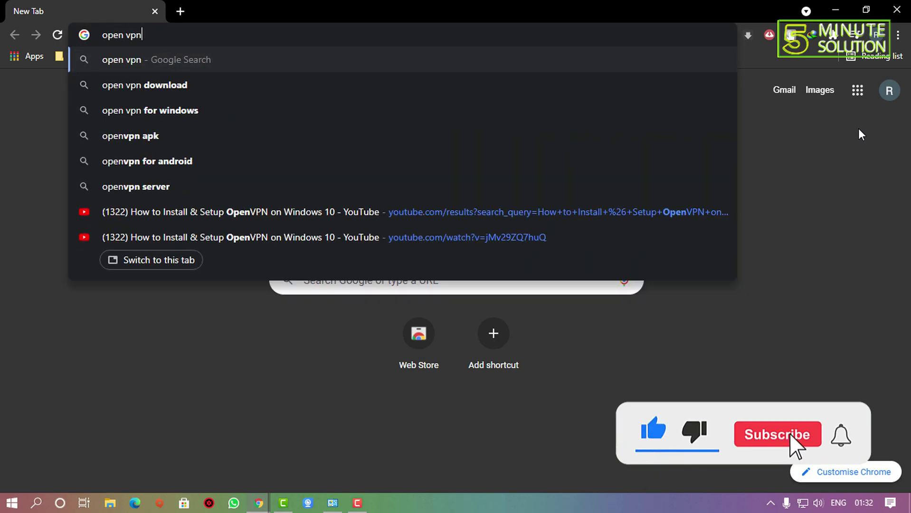
pyautogui.press('Return')
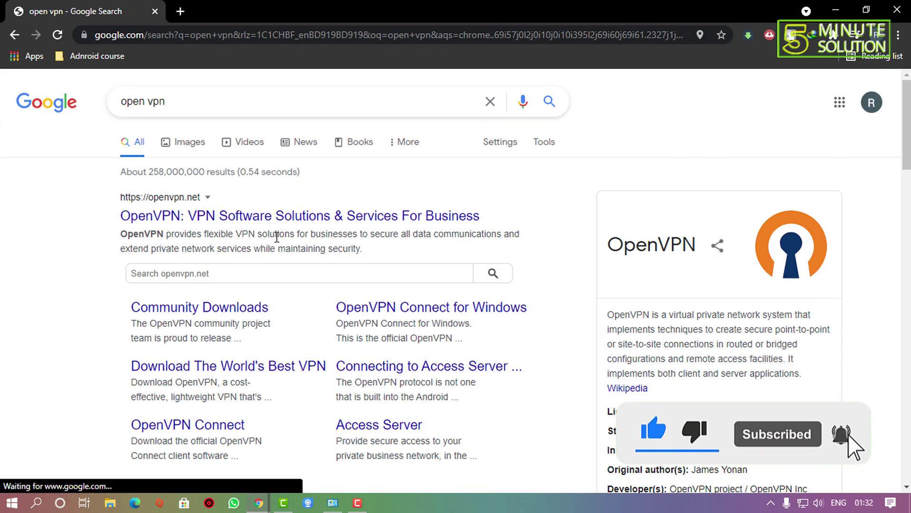
pyautogui.click(276, 221)
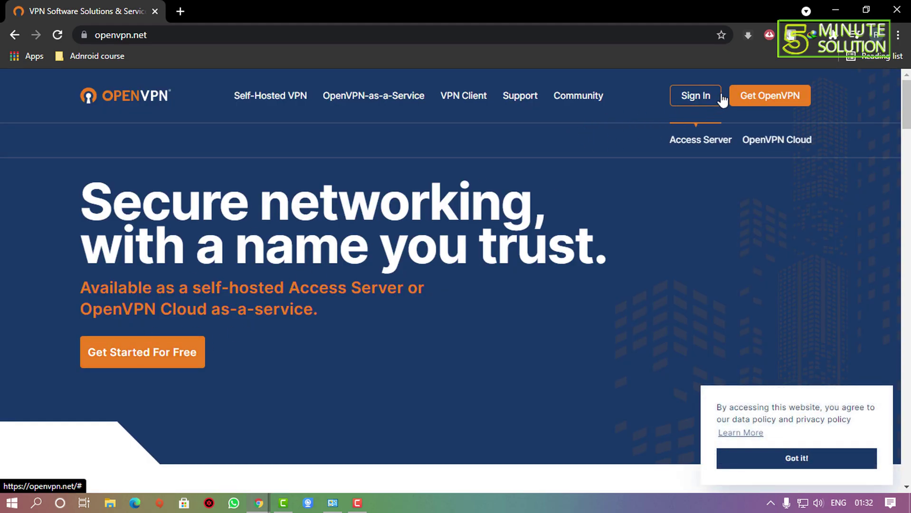
pyautogui.click(742, 100)
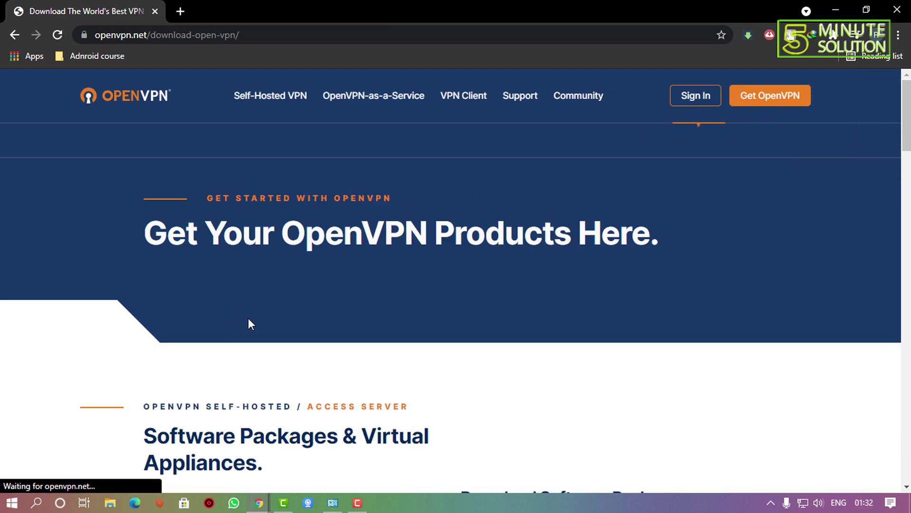
# Download the OpenVPN Connect 3.3.0 Windows installer (67.67 MB).
pyautogui.scroll(-4, 261, 309)
pyautogui.scroll(-1, 395, 281)
pyautogui.scroll(-3, 493, 275)
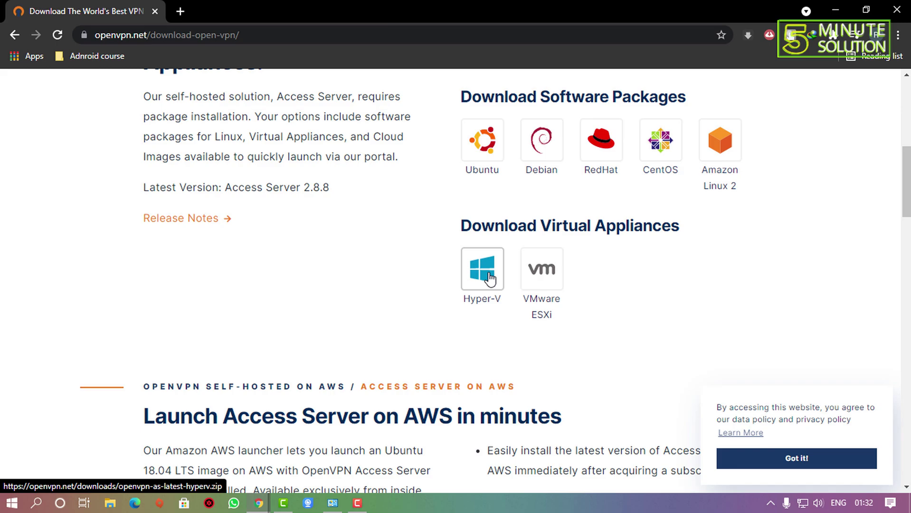
pyautogui.scroll(6, 492, 276)
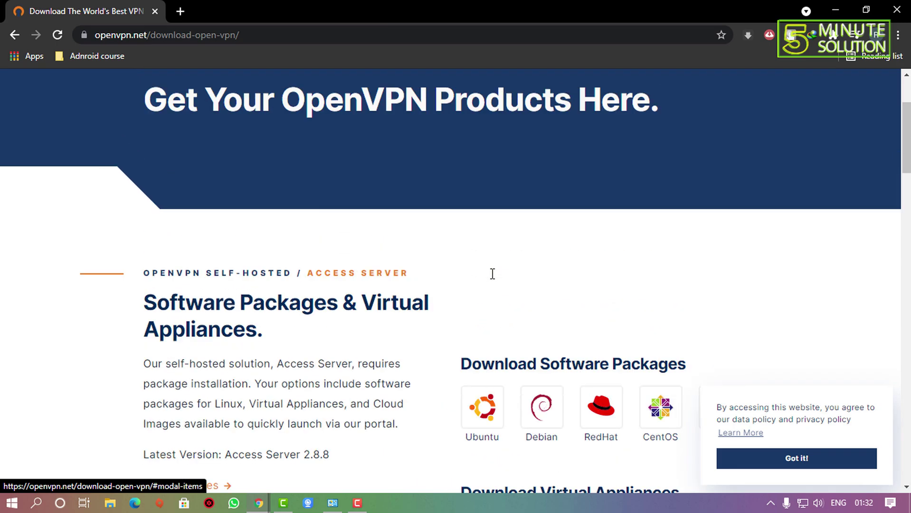
pyautogui.scroll(-20, 498, 280)
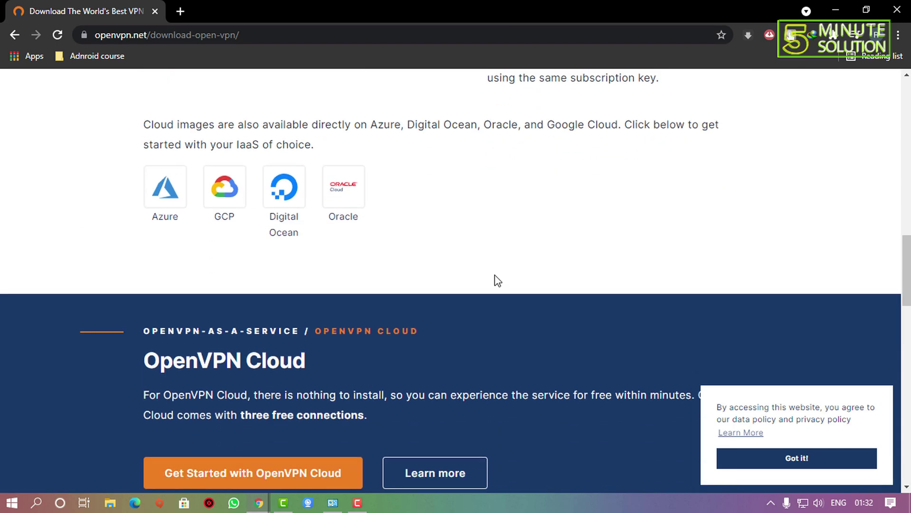
pyautogui.scroll(-6, 498, 281)
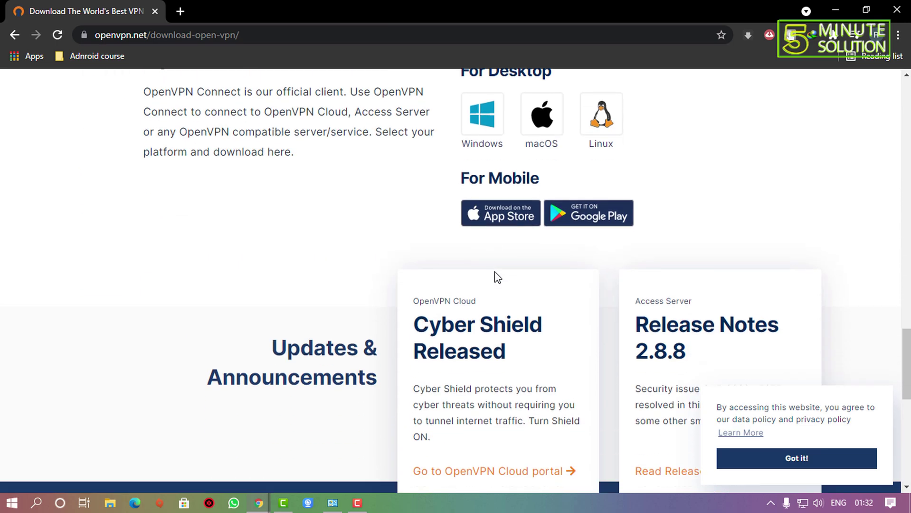
pyautogui.scroll(2, 495, 275)
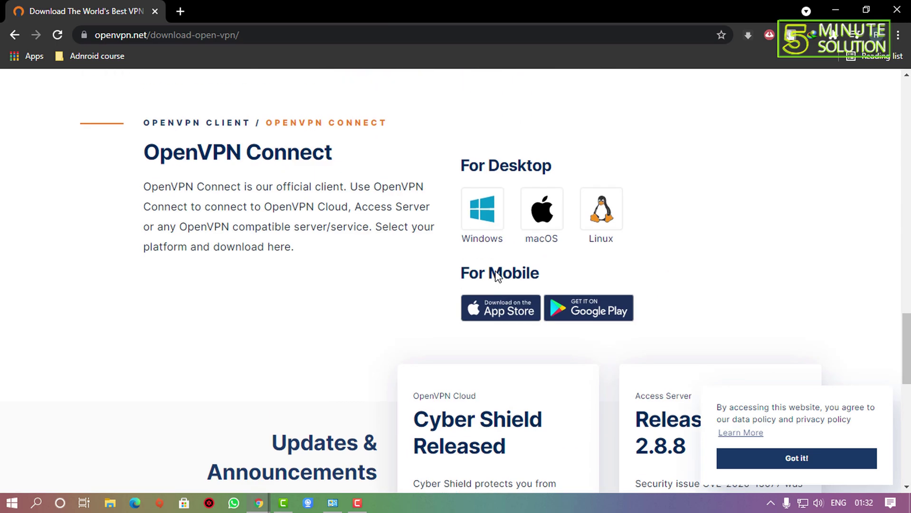
pyautogui.click(474, 221)
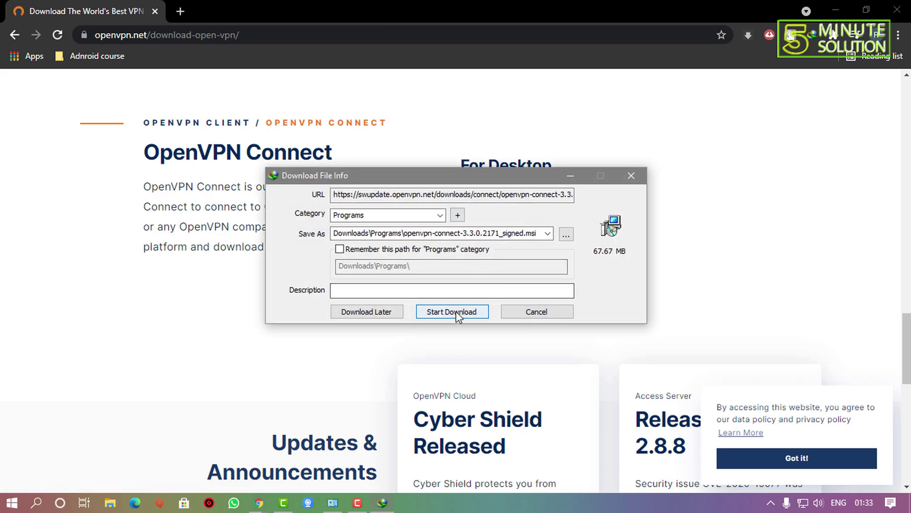
pyautogui.click(456, 317)
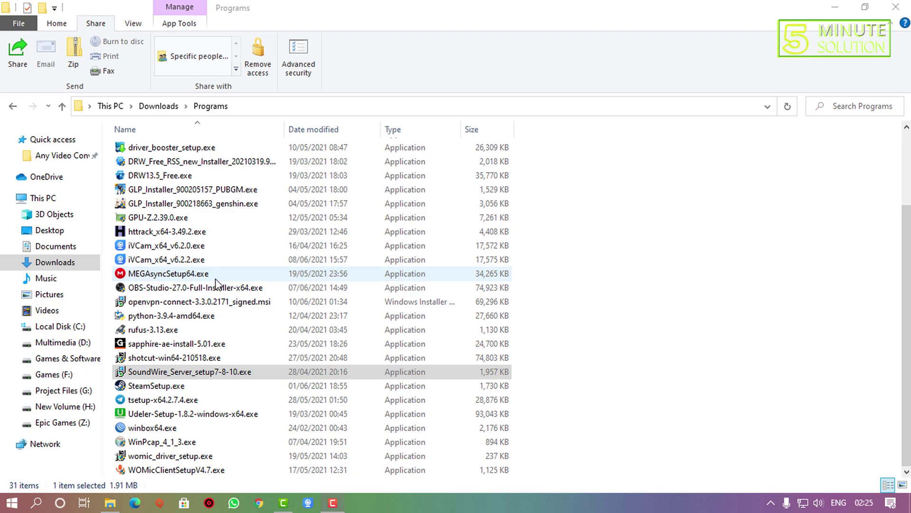
# Run the openvpn-connect .msi, accept the licence agreement, install, and finish the setup wizard.
pyautogui.doubleClick(228, 302)
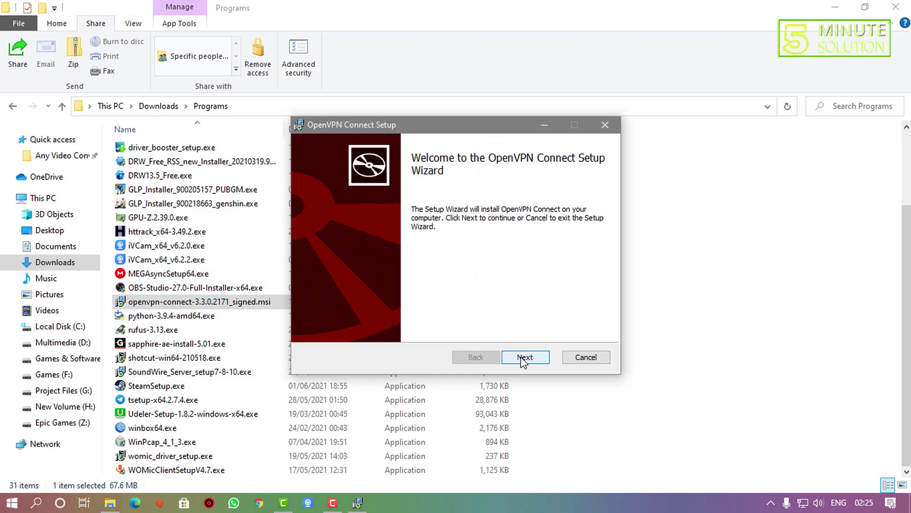
pyautogui.click(524, 358)
pyautogui.click(442, 327)
pyautogui.click(525, 358)
pyautogui.click(525, 358)
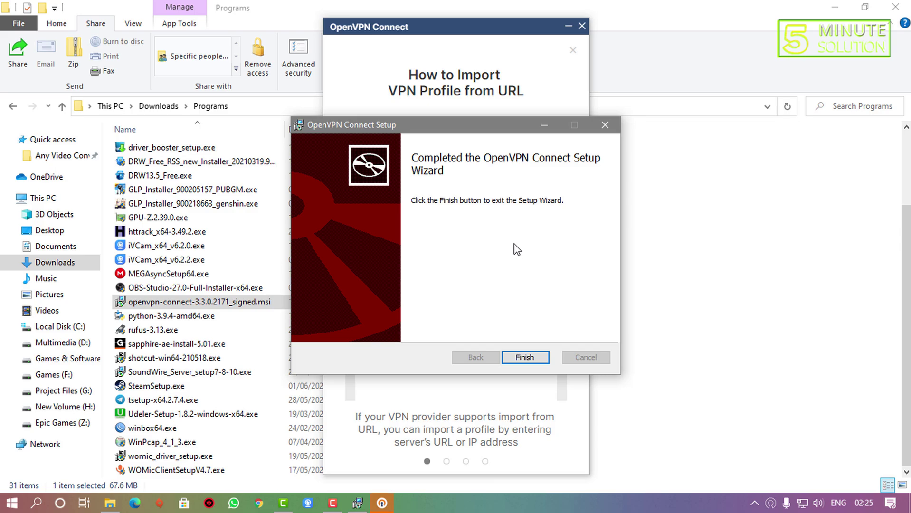
pyautogui.click(522, 356)
# Close File Explorer and step through OpenVPN Connect's onboarding tour to the end.
pyautogui.click(895, 7)
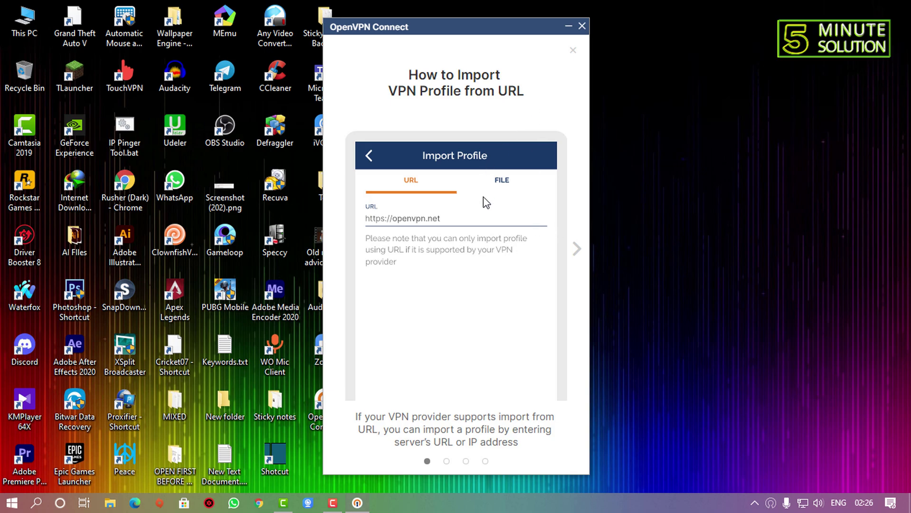
pyautogui.click(576, 249)
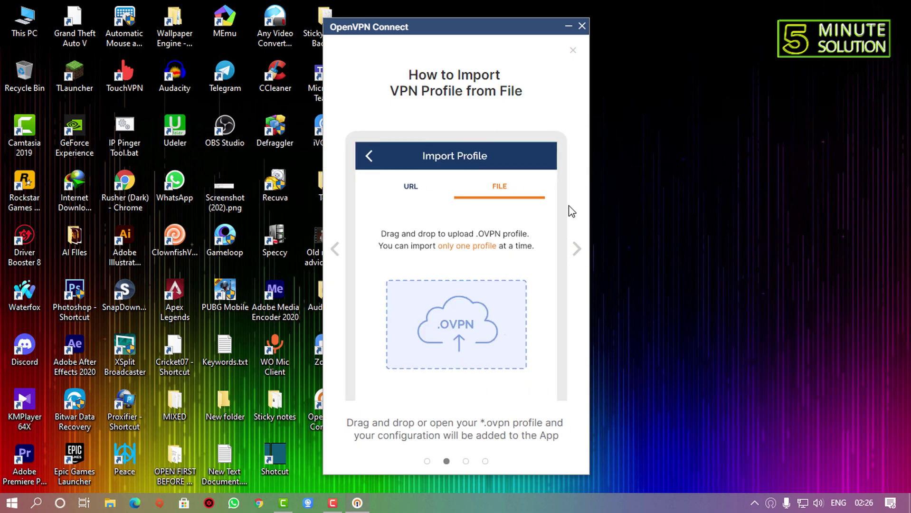
pyautogui.click(576, 249)
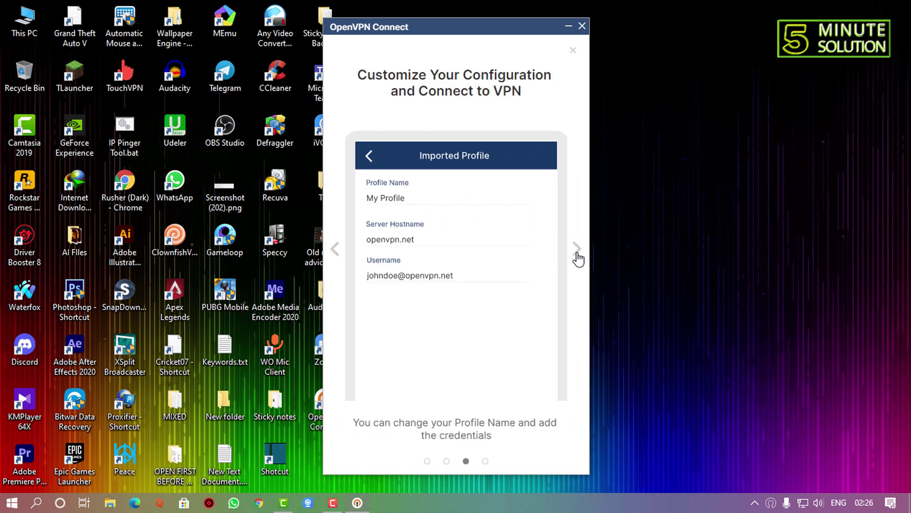
pyautogui.click(576, 249)
pyautogui.click(577, 259)
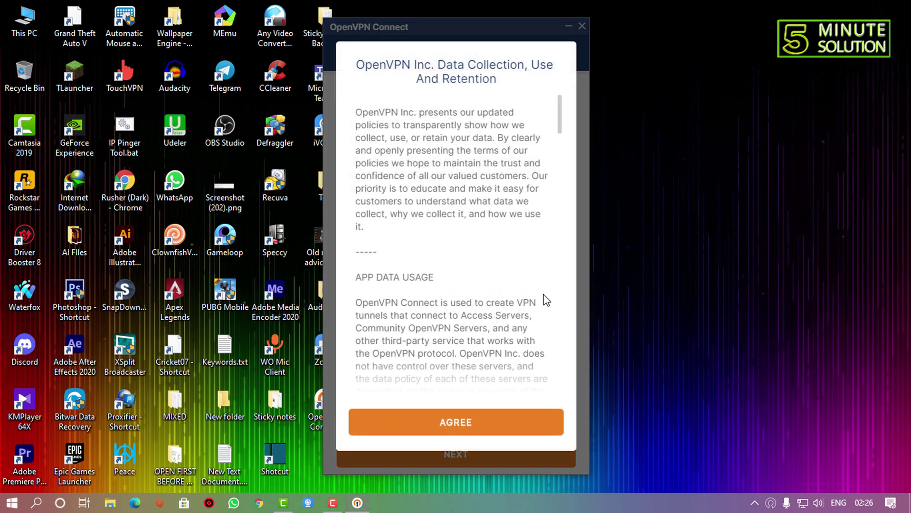
# Agree to the data collection policy, dismiss the updates notice, choose FILE import, and minimize.
pyautogui.click(492, 419)
pyautogui.click(489, 426)
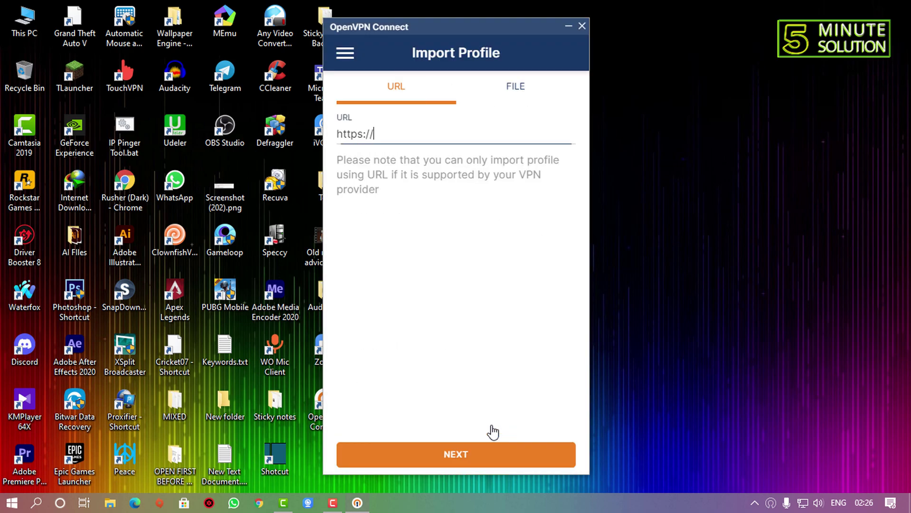
pyautogui.click(533, 97)
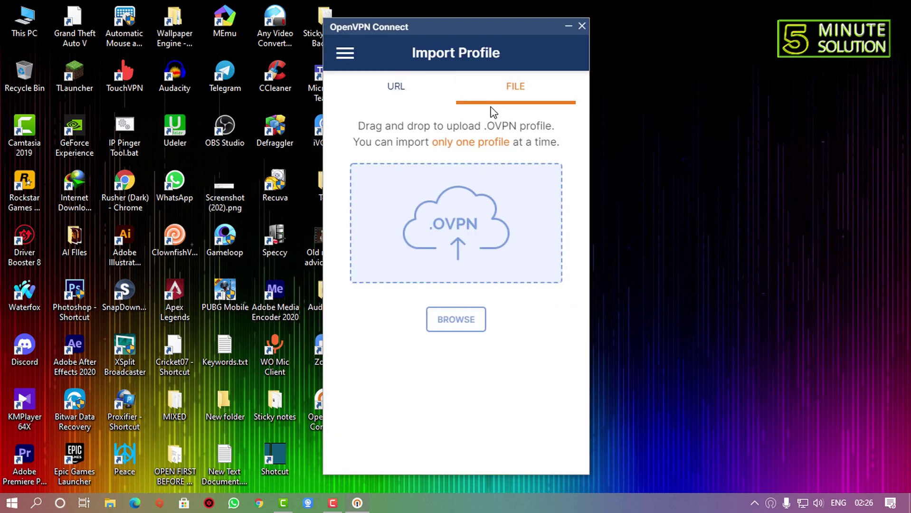
pyautogui.click(568, 26)
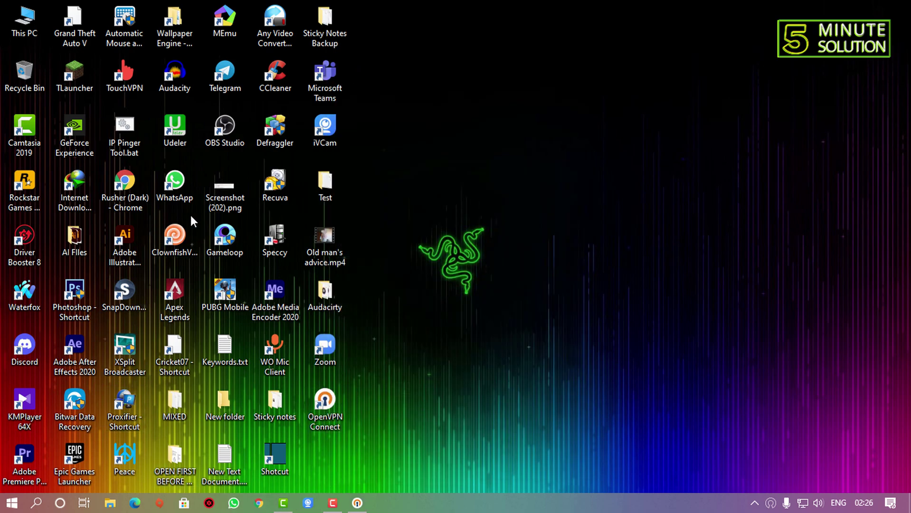
# Open Chrome maximized and search for 'free vpn config openvpn'.
pyautogui.doubleClick(128, 189)
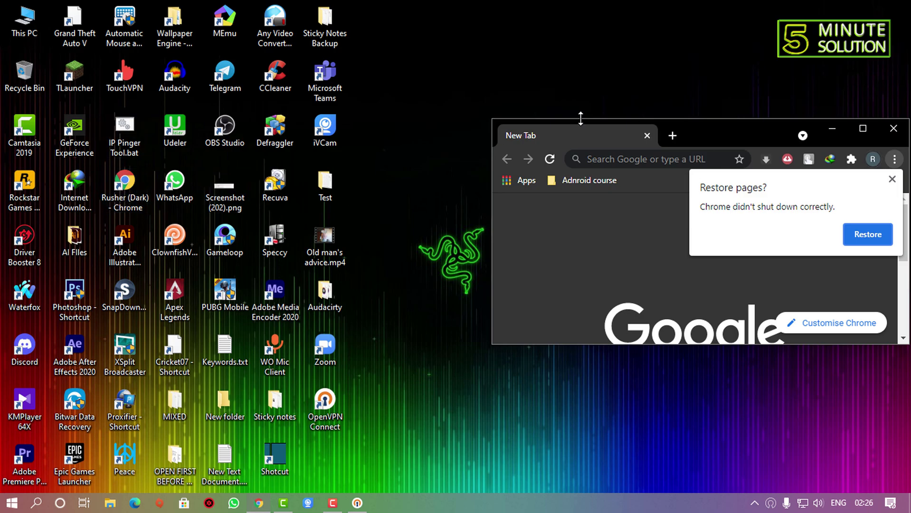
pyautogui.click(862, 129)
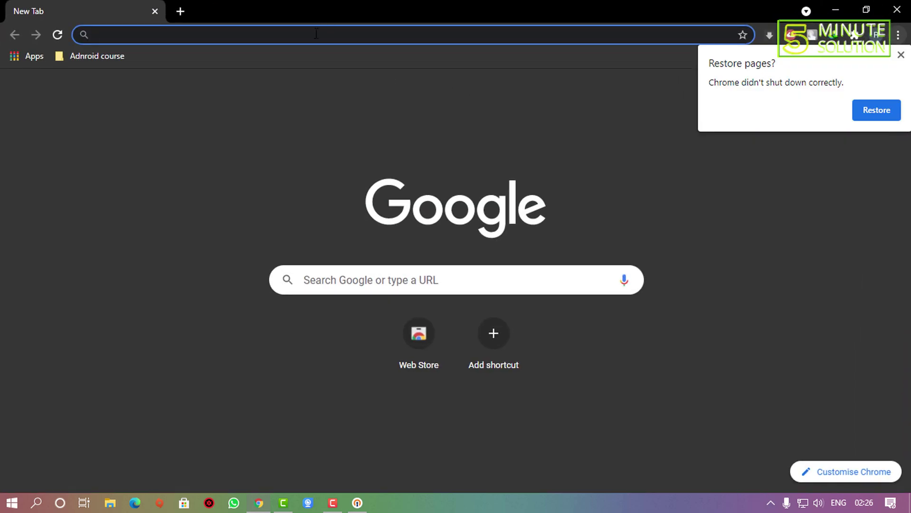
pyautogui.click(316, 33)
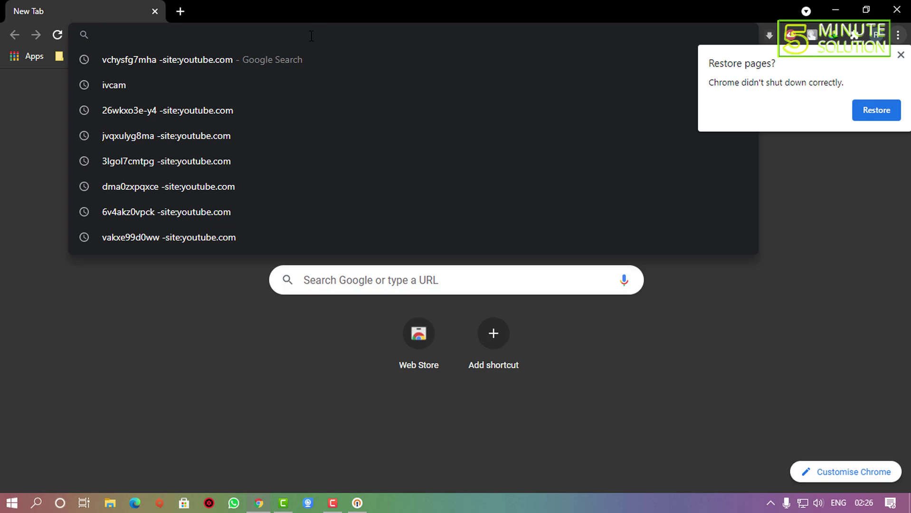
pyautogui.write('vpn')
pyautogui.hotkey('ctrl', 'a')
pyautogui.press('BackSpace')
pyautogui.write('free vpn ')
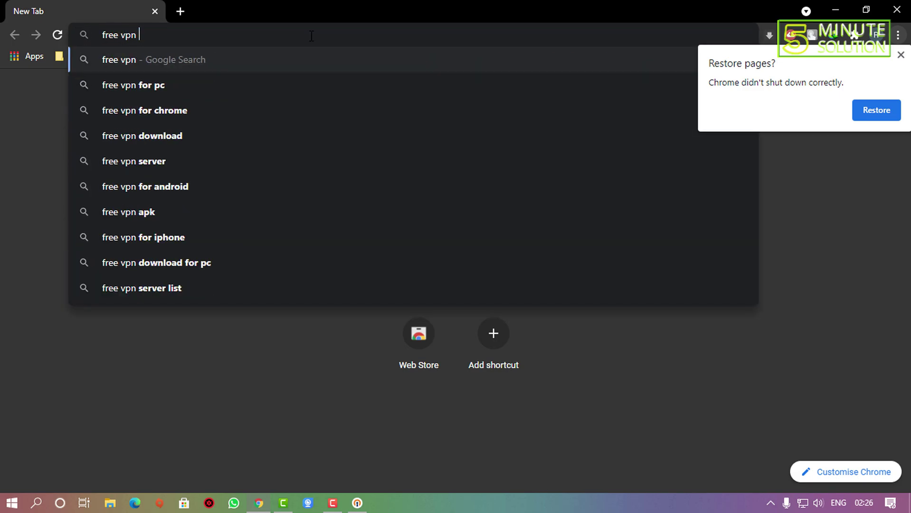
pyautogui.write('config')
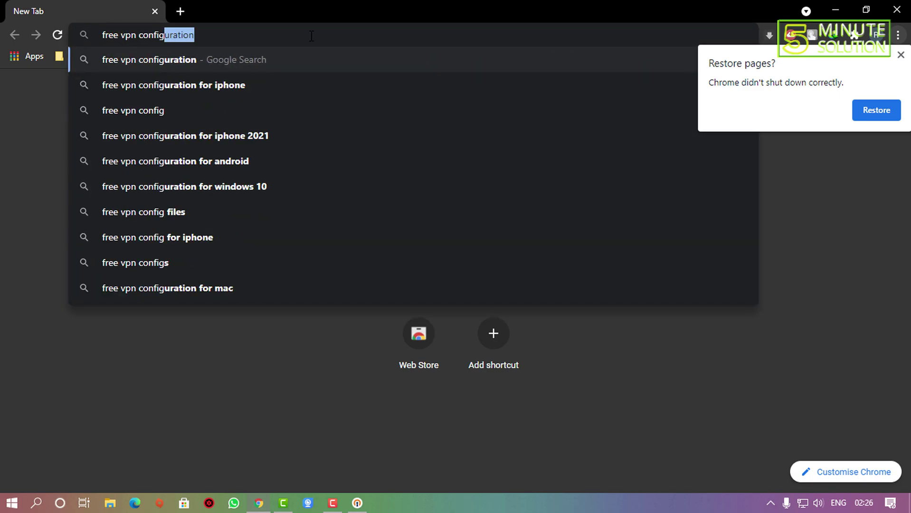
pyautogui.write(' openvpn')
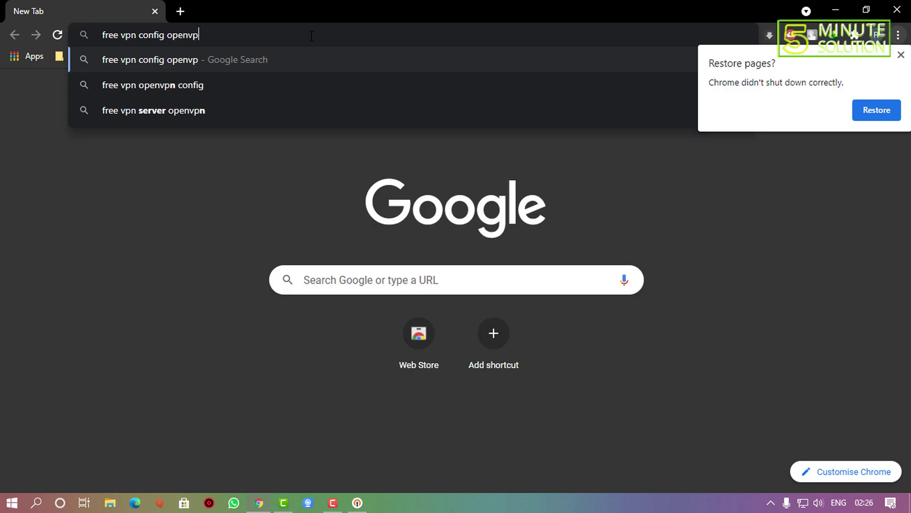
pyautogui.press('Return')
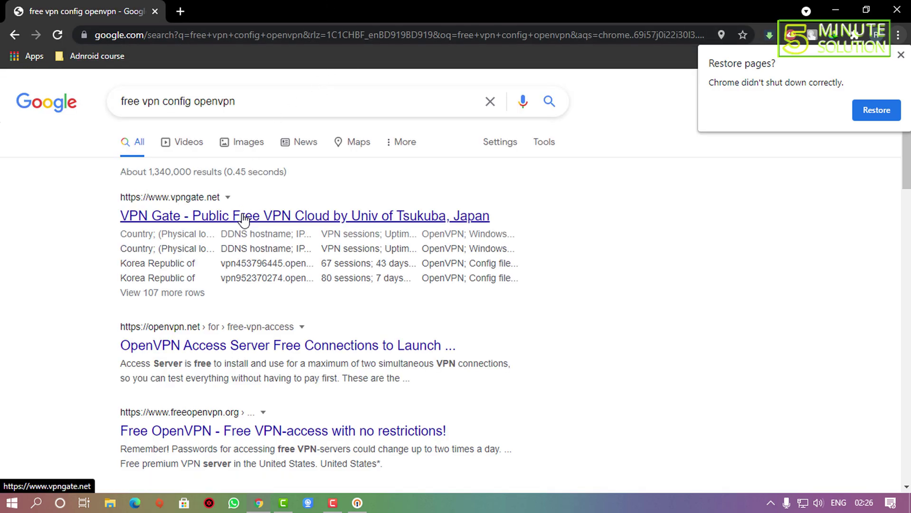
# Open the vpnbook.com result and dismiss the restore pages prompt.
pyautogui.scroll(-3, 228, 342)
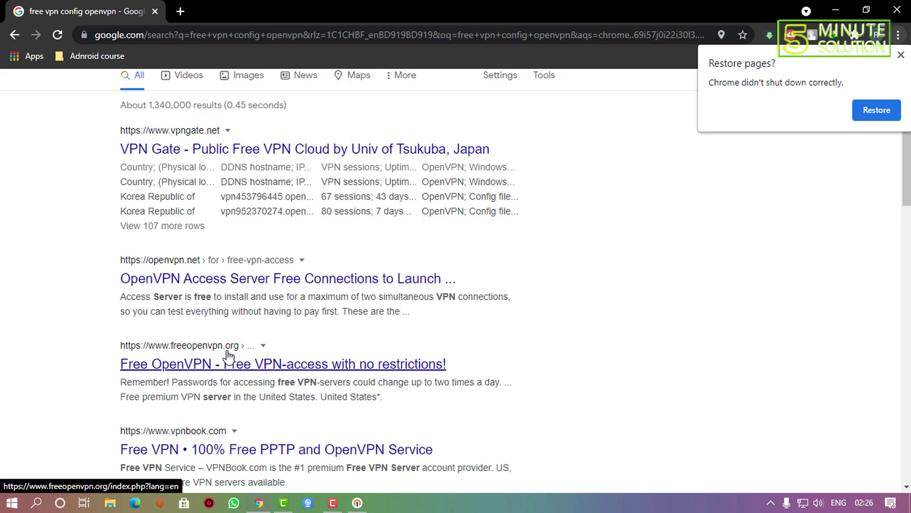
pyautogui.click(230, 384)
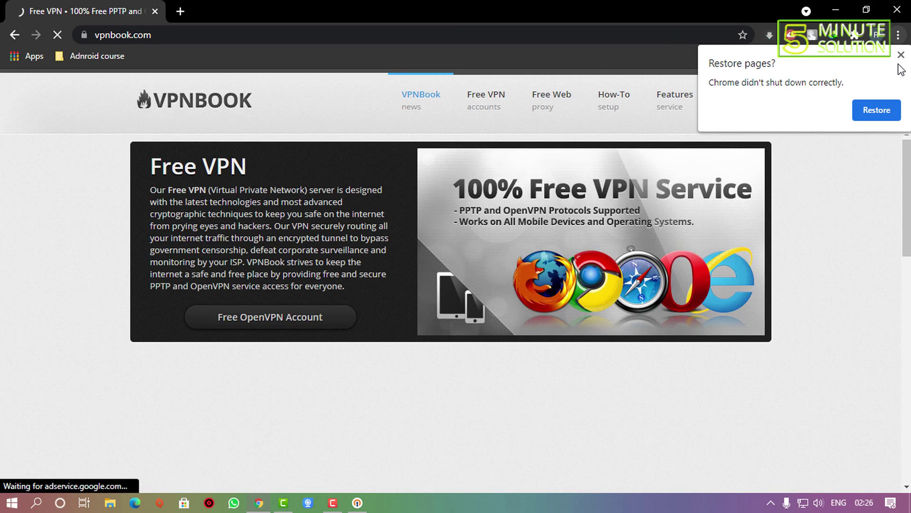
pyautogui.click(900, 55)
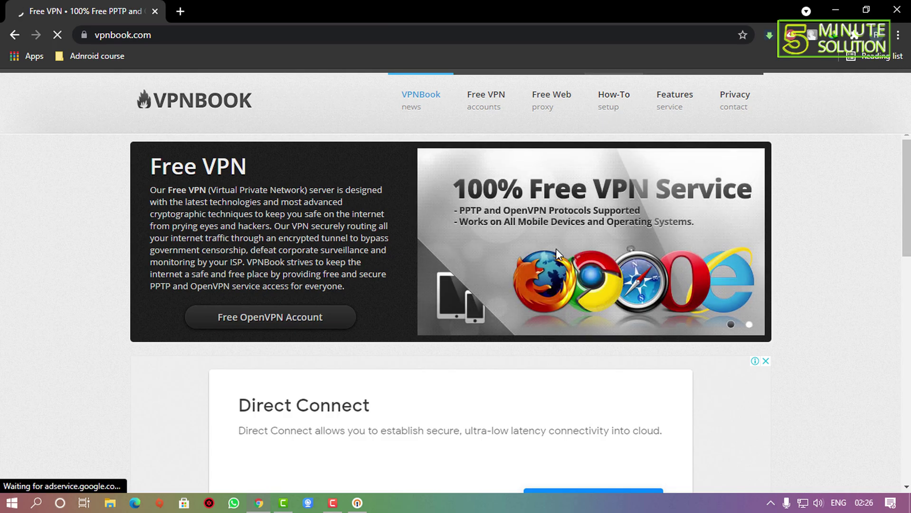
# Download VPNBook.com-OpenVPN-US1.zip from the site's OpenVPN tab, dismissing pop-up ads.
pyautogui.scroll(-6, 442, 302)
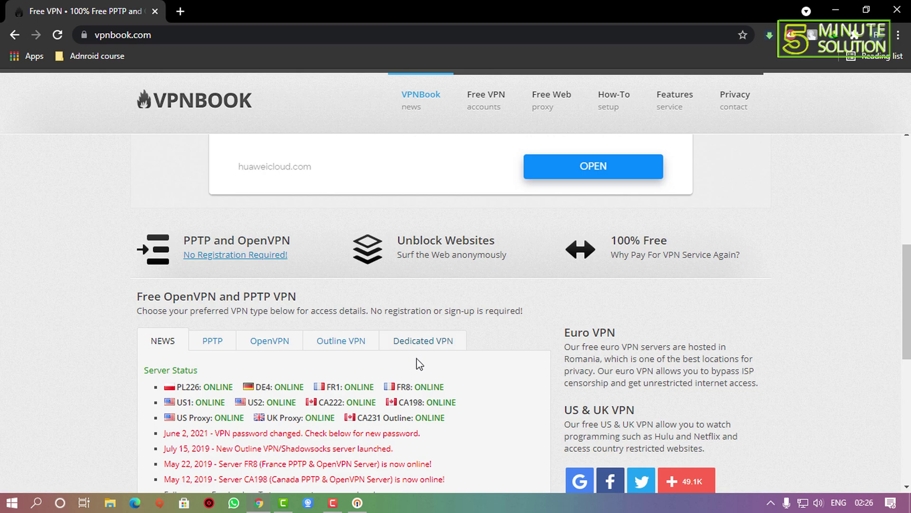
pyautogui.click(268, 342)
pyautogui.scroll(-3, 271, 342)
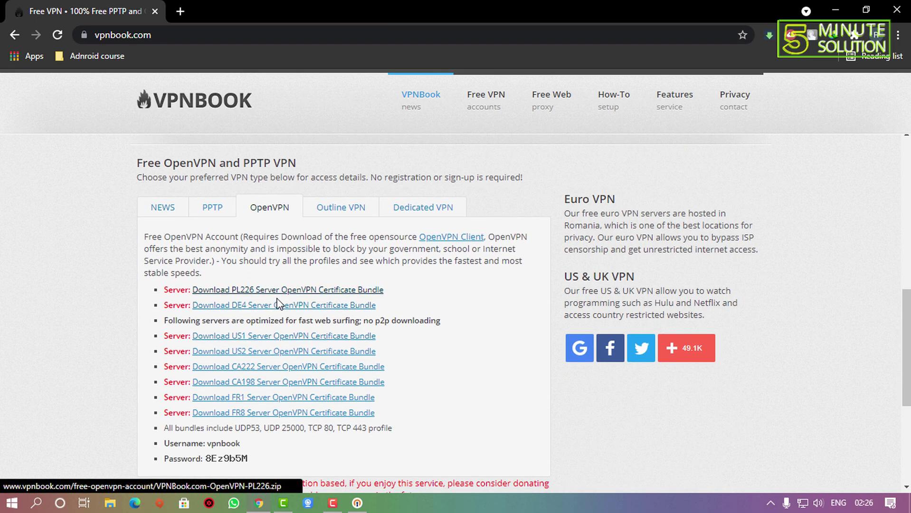
pyautogui.click(299, 338)
pyautogui.click(515, 333)
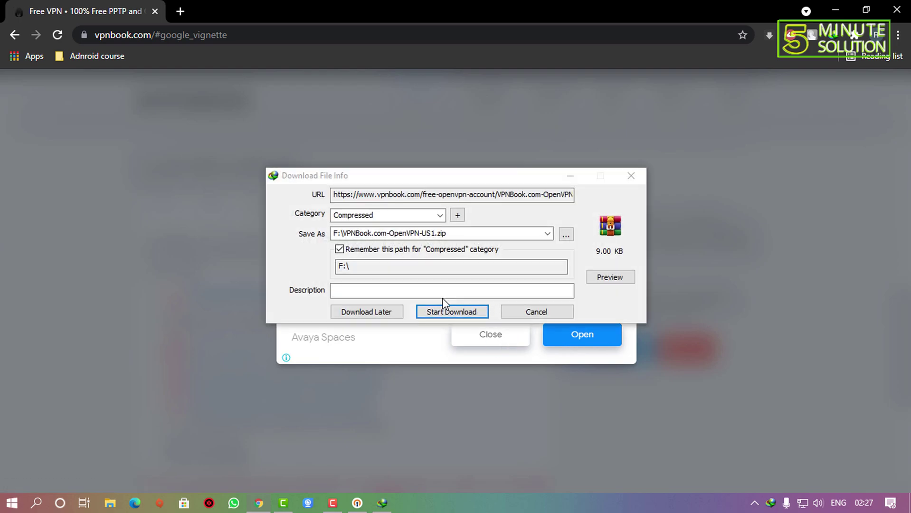
pyautogui.click(445, 311)
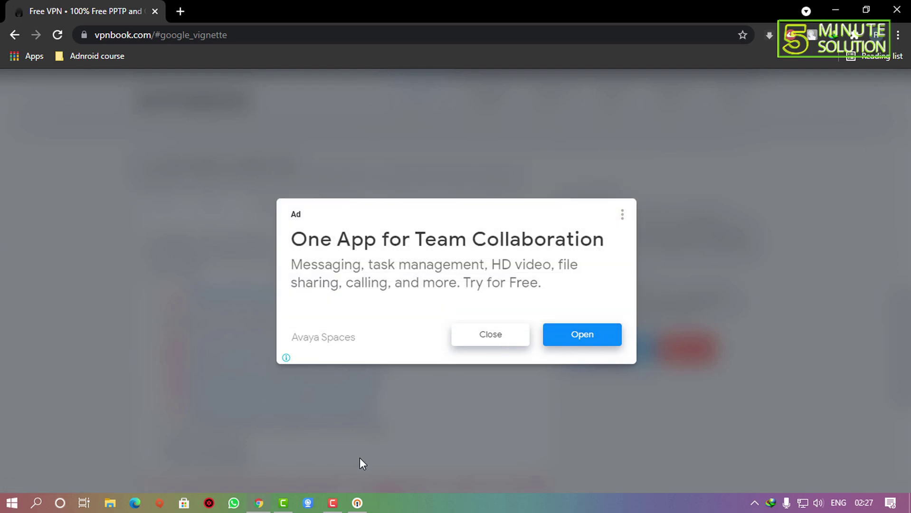
pyautogui.click(496, 335)
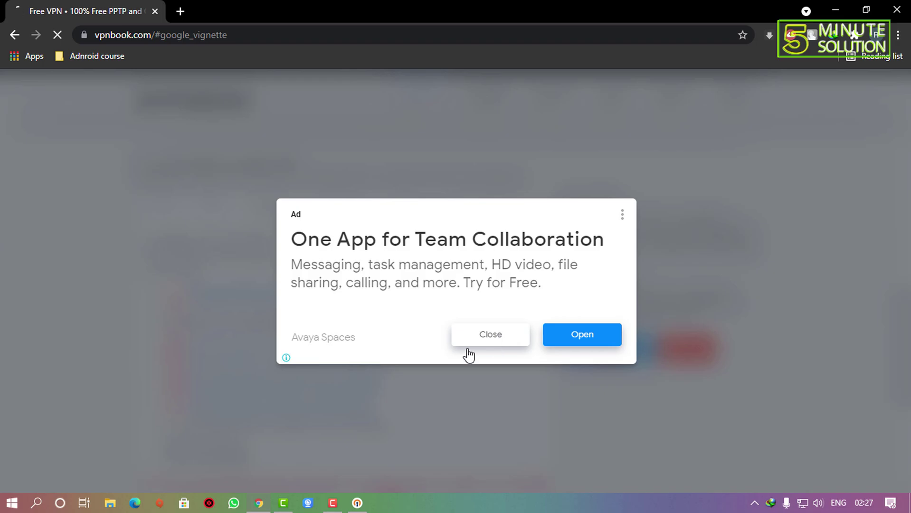
# Browse drives G:, F: and H: for the profile file in OpenVPN Connect, then cancel.
pyautogui.click(332, 504)
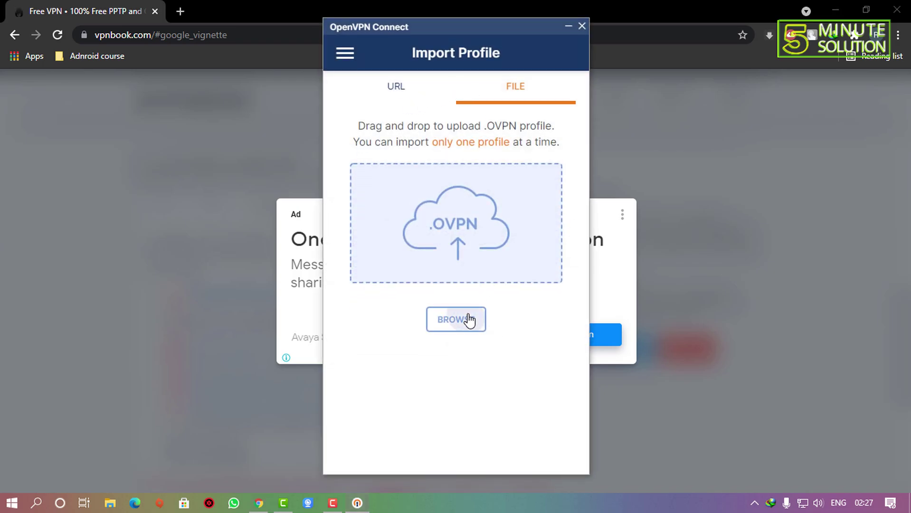
pyautogui.click(456, 319)
pyautogui.scroll(-3, 380, 238)
pyautogui.click(383, 228)
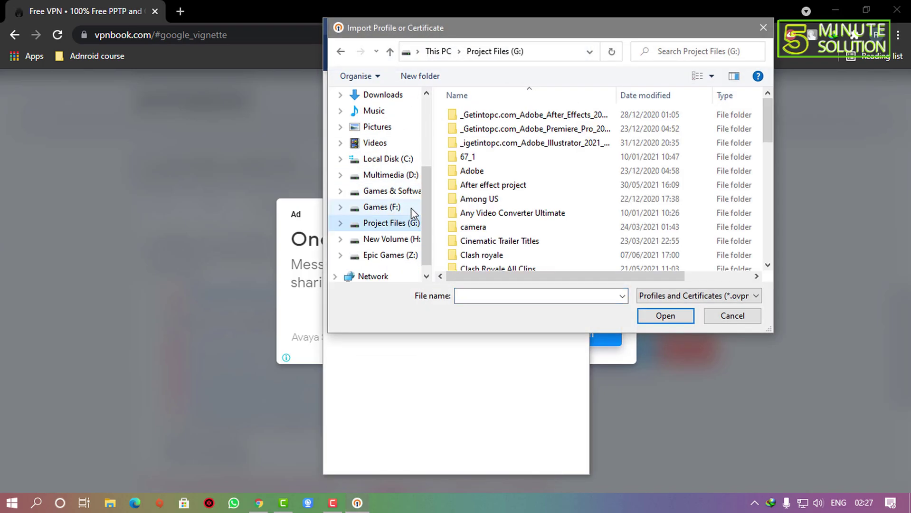
pyautogui.scroll(-10, 511, 206)
pyautogui.click(365, 209)
pyautogui.scroll(-12, 504, 226)
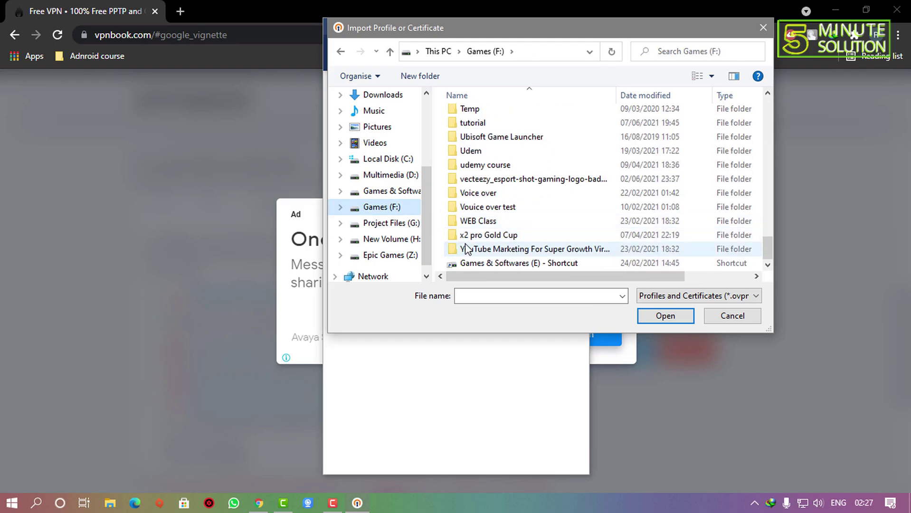
pyautogui.click(388, 239)
pyautogui.scroll(-5, 529, 218)
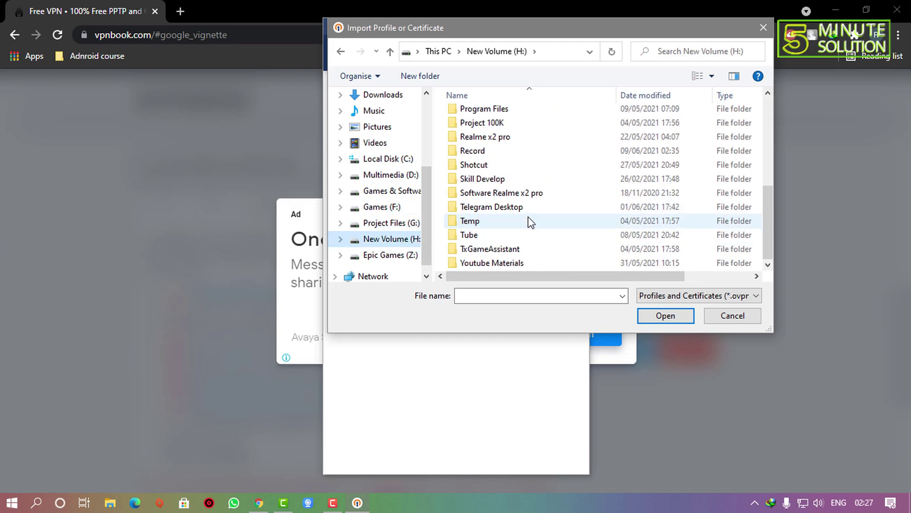
pyautogui.click(727, 317)
# Download the US1 certificate bundle again as a duplicate and check where it was saved.
pyautogui.click(202, 135)
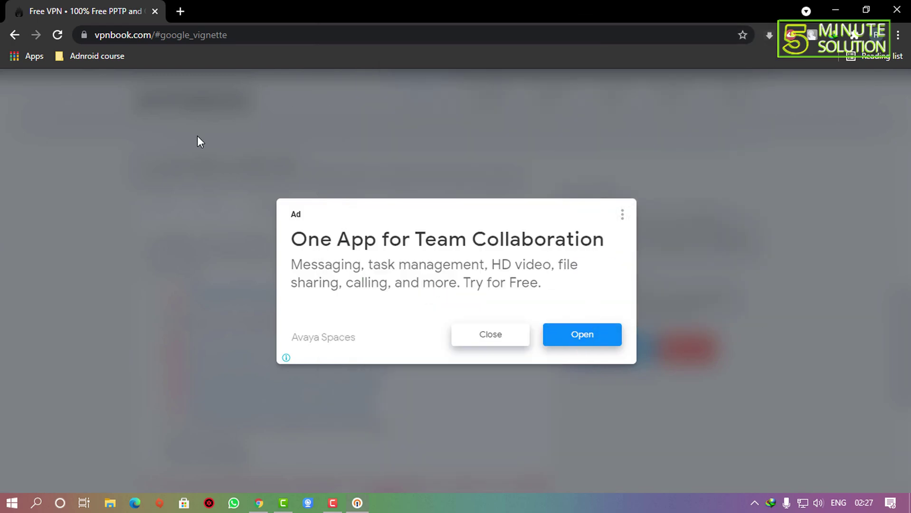
pyautogui.click(477, 332)
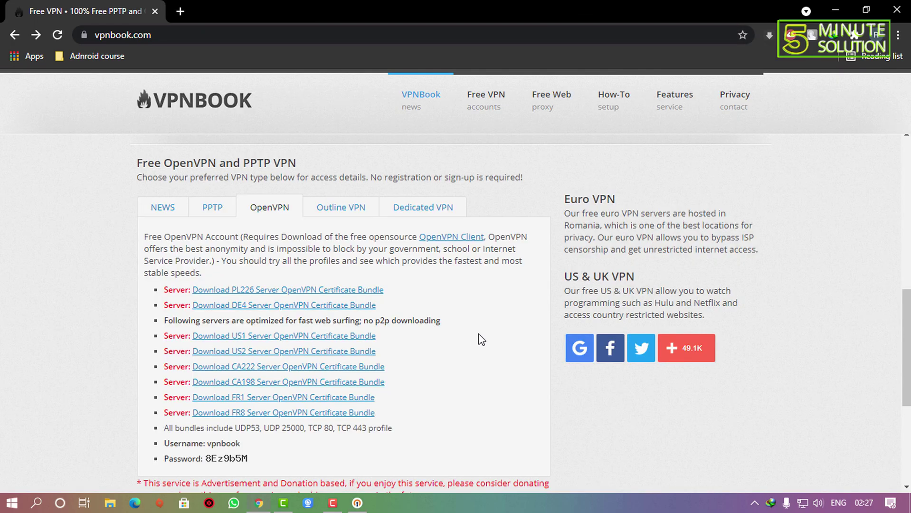
pyautogui.click(342, 337)
pyautogui.click(418, 299)
pyautogui.click(338, 271)
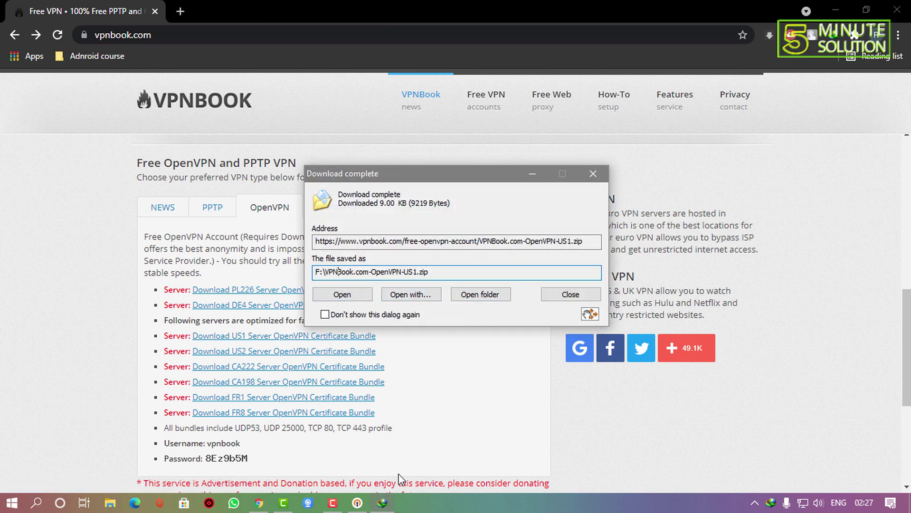
# Close the download complete notice, browse Games (F:) for the profile, then cancel.
pyautogui.click(357, 503)
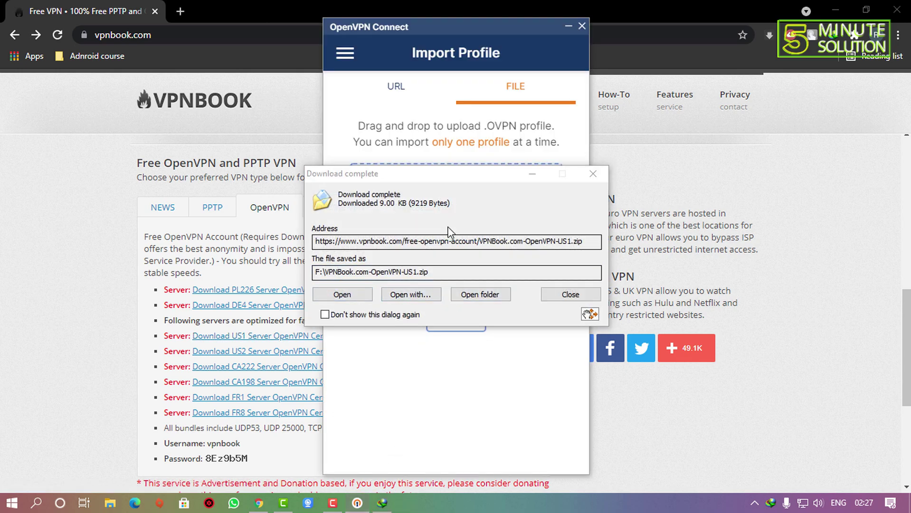
pyautogui.click(551, 292)
pyautogui.click(463, 317)
pyautogui.scroll(-2, 503, 205)
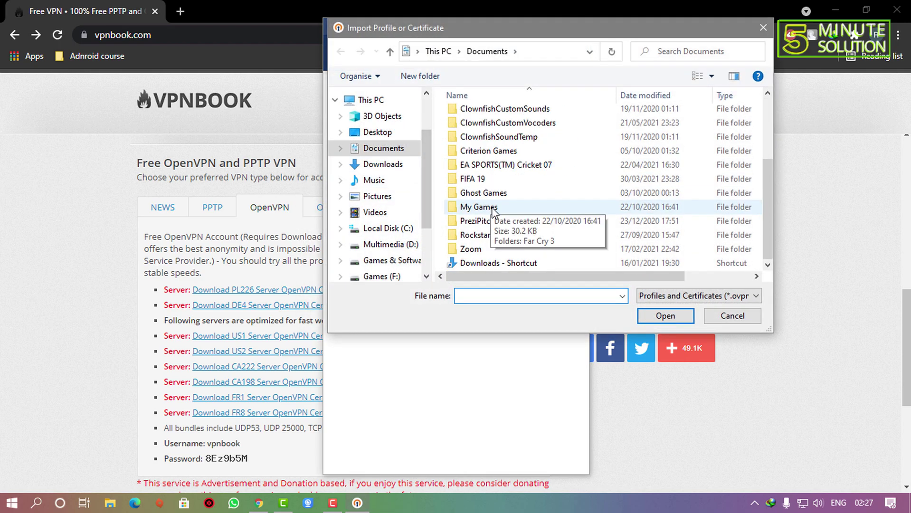
pyautogui.click(382, 277)
pyautogui.scroll(-3, 505, 204)
pyautogui.scroll(-15, 505, 203)
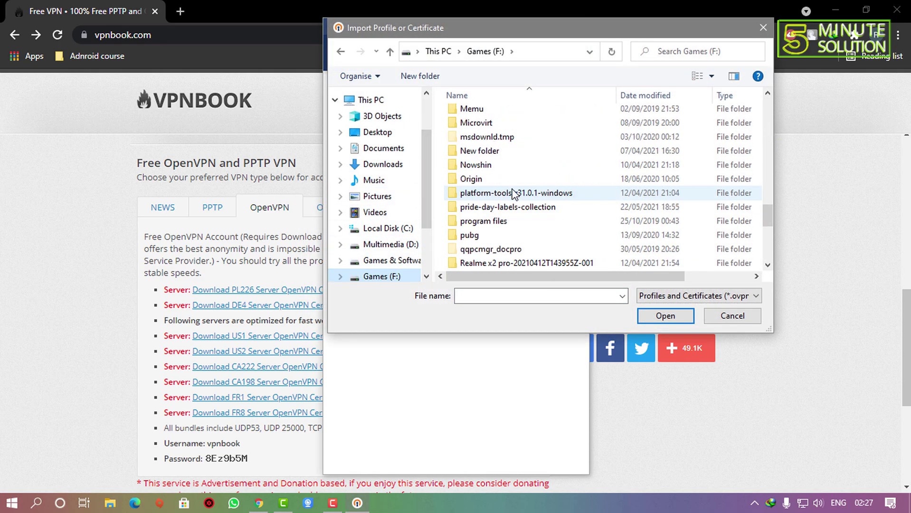
pyautogui.click(723, 316)
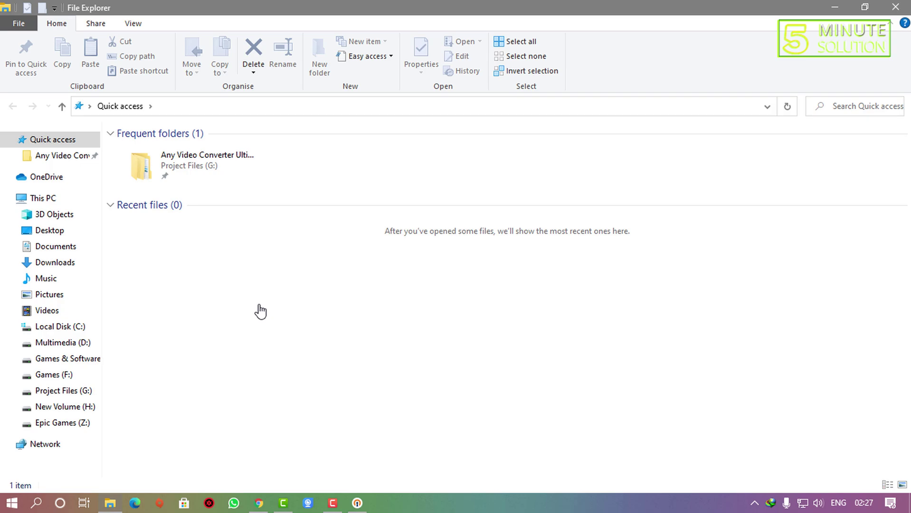
# Extract VPNBook.com-OpenVPN-US1.zip on Games (F:) into F:\VPNBook.com-OpenVPN-US1.
pyautogui.click(69, 375)
pyautogui.scroll(-9, 252, 335)
pyautogui.scroll(-20, 253, 333)
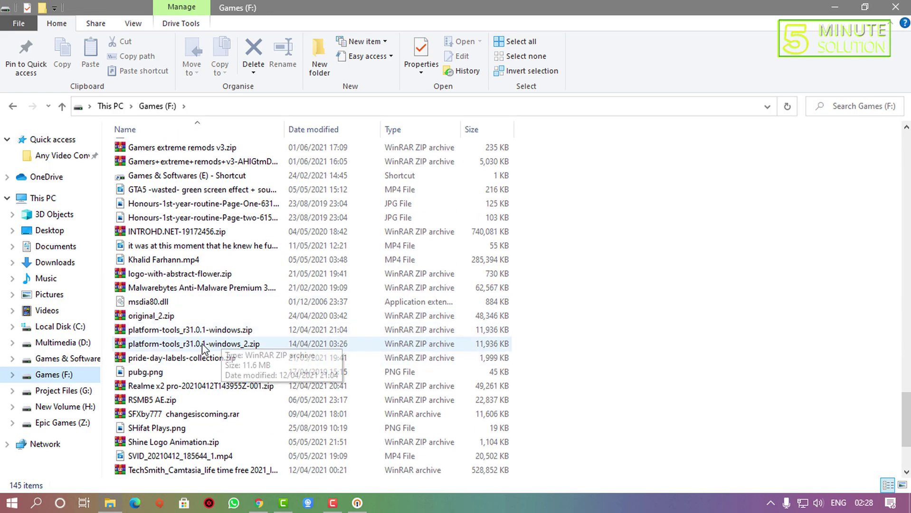
pyautogui.scroll(-2, 219, 447)
pyautogui.scroll(-1, 219, 444)
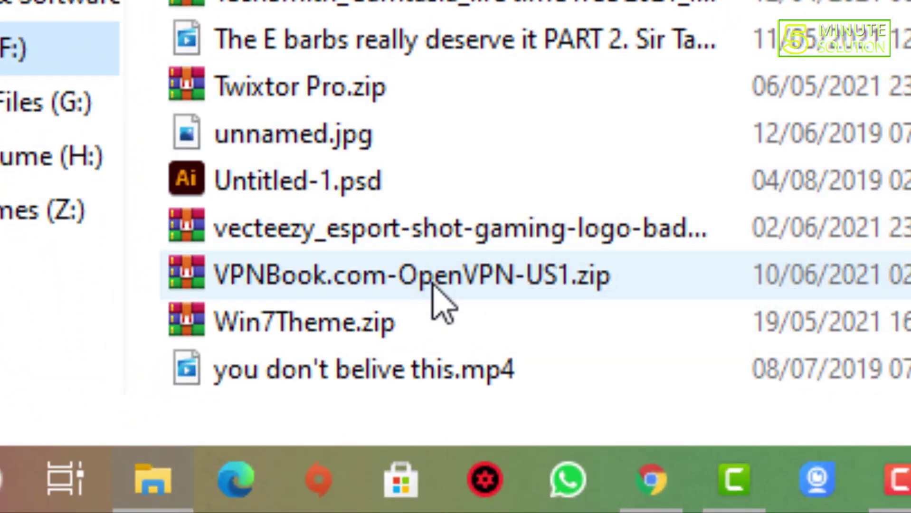
pyautogui.click(433, 285)
pyautogui.rightClick(433, 285)
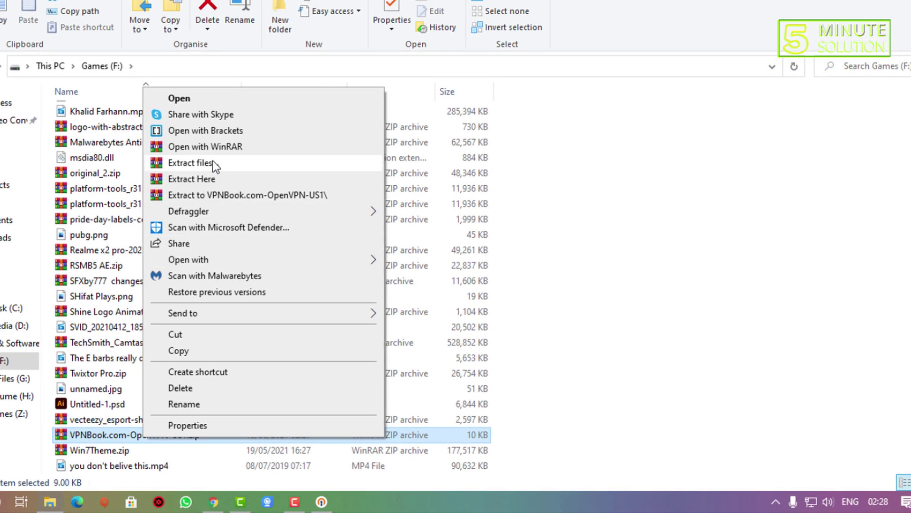
pyautogui.click(213, 164)
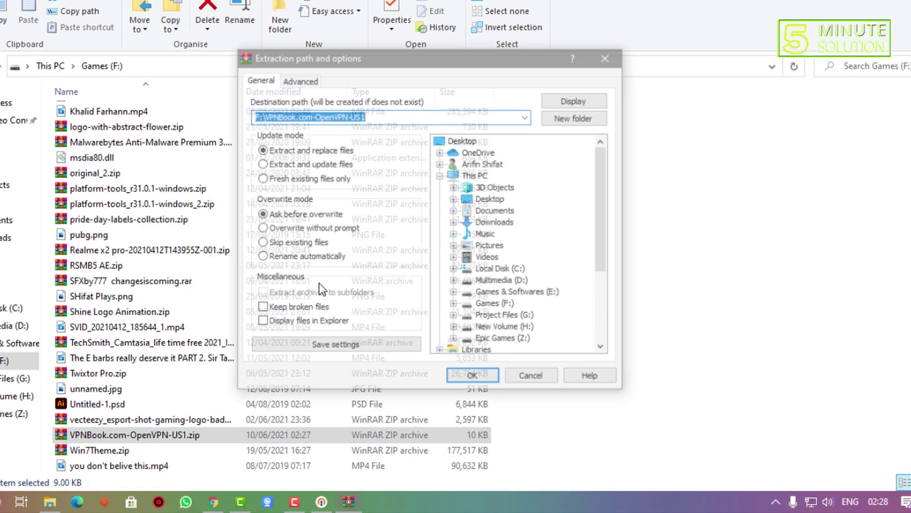
pyautogui.click(460, 374)
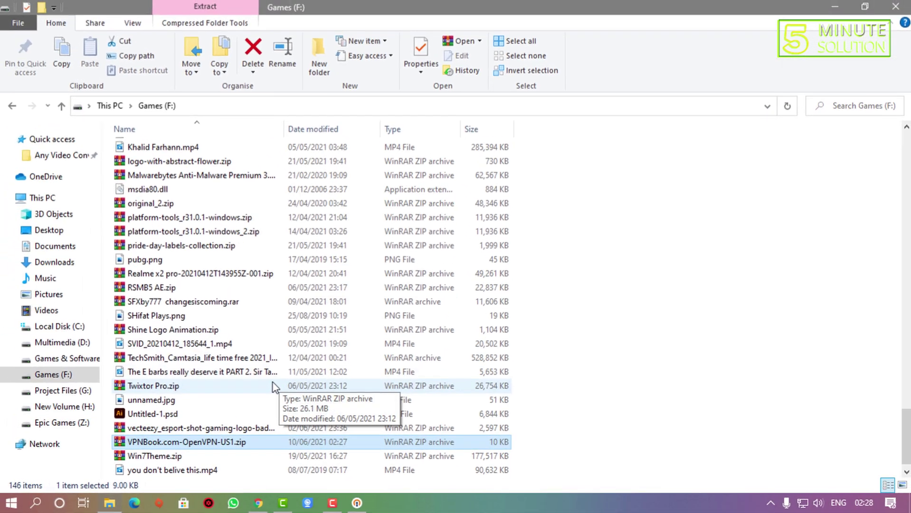
# Open the extracted VPNBook.com-OpenVPN-US1 folder to view its four .ovpn profiles.
pyautogui.click(251, 471)
pyautogui.doubleClick(251, 471)
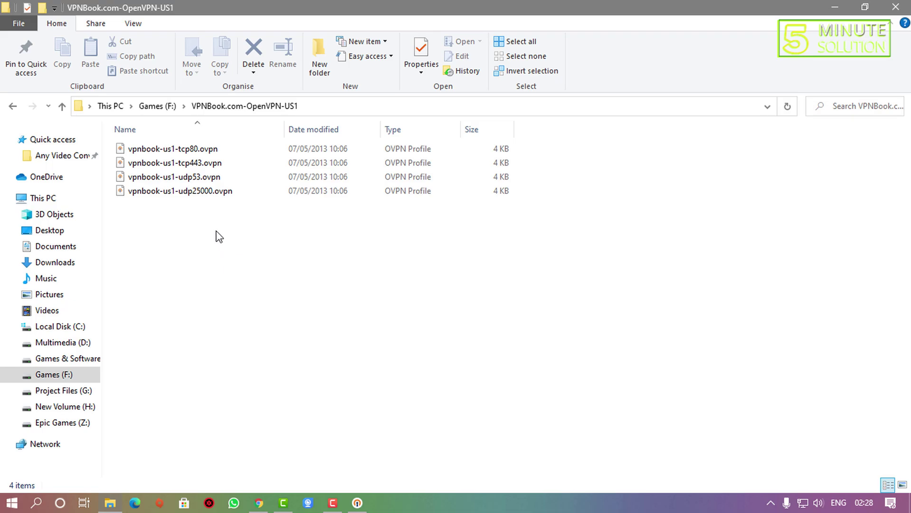
pyautogui.click(207, 193)
pyautogui.click(260, 443)
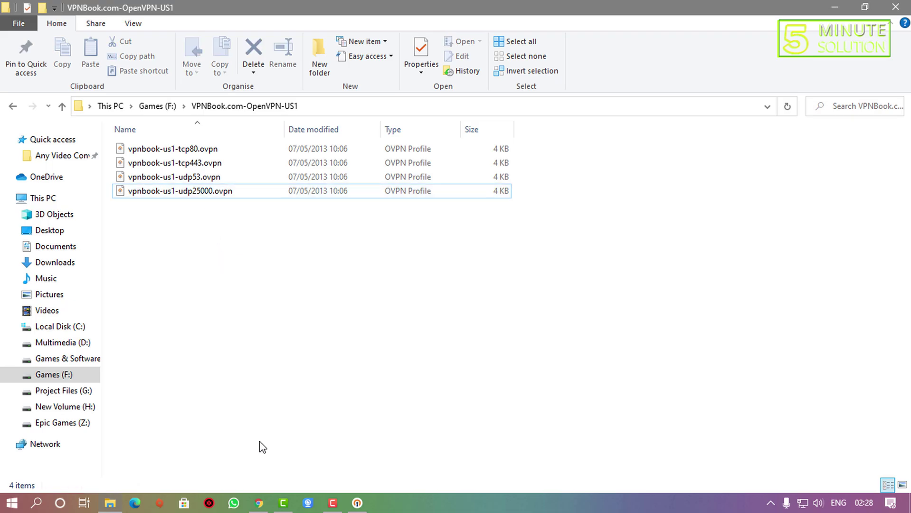
# Import vpnbook-us1-tcp443.ovpn from F:\VPNBook.com-OpenVPN-US1 into OpenVPN Connect.
pyautogui.click(357, 503)
pyautogui.click(456, 320)
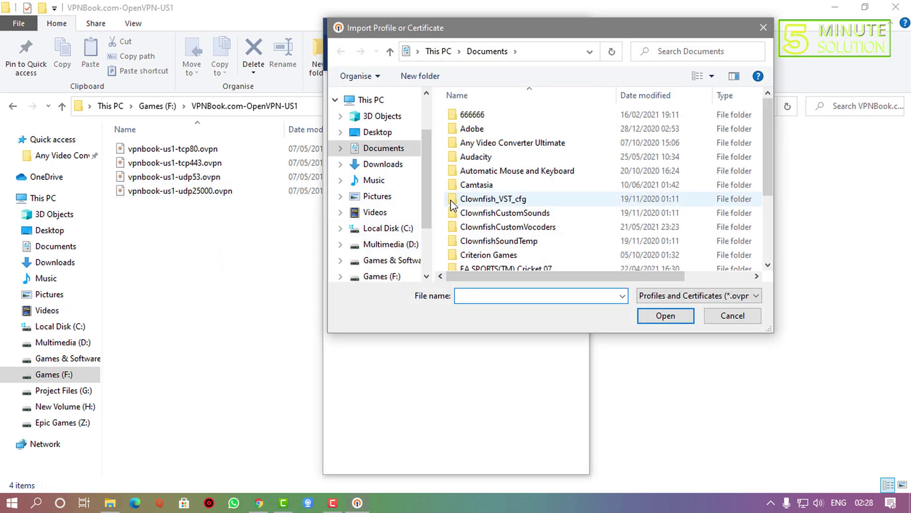
pyautogui.click(382, 277)
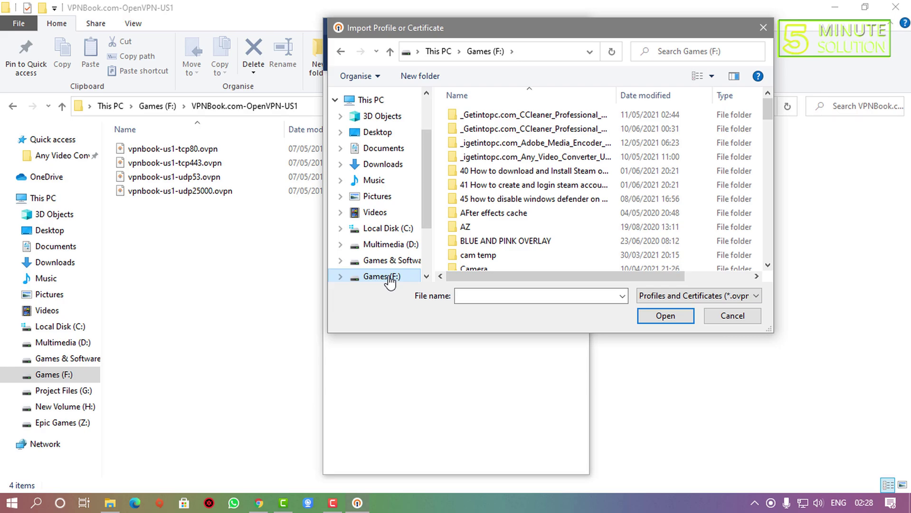
pyautogui.scroll(-5, 527, 220)
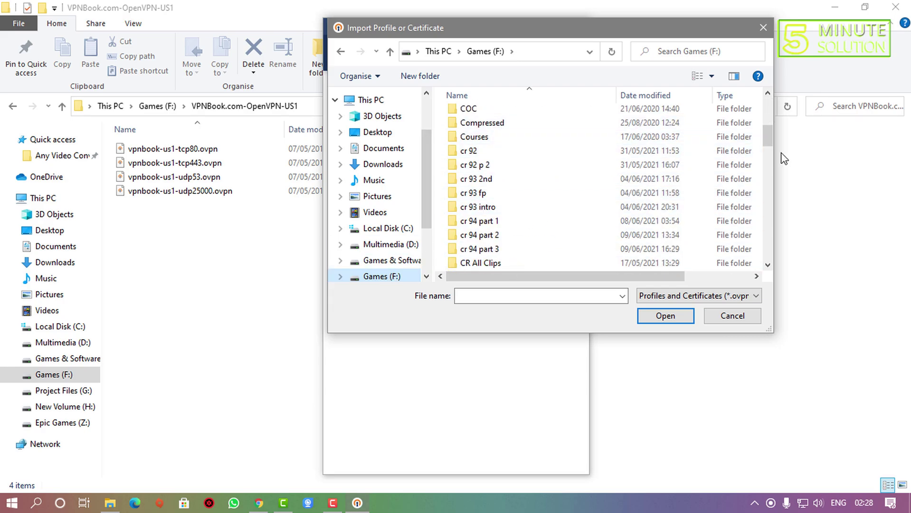
pyautogui.moveTo(765, 141); pyautogui.dragTo(768, 284)
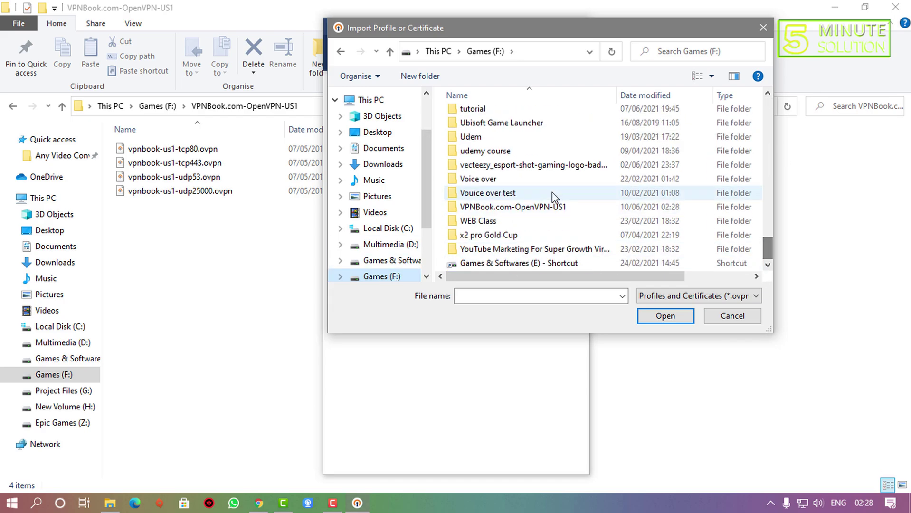
pyautogui.doubleClick(525, 207)
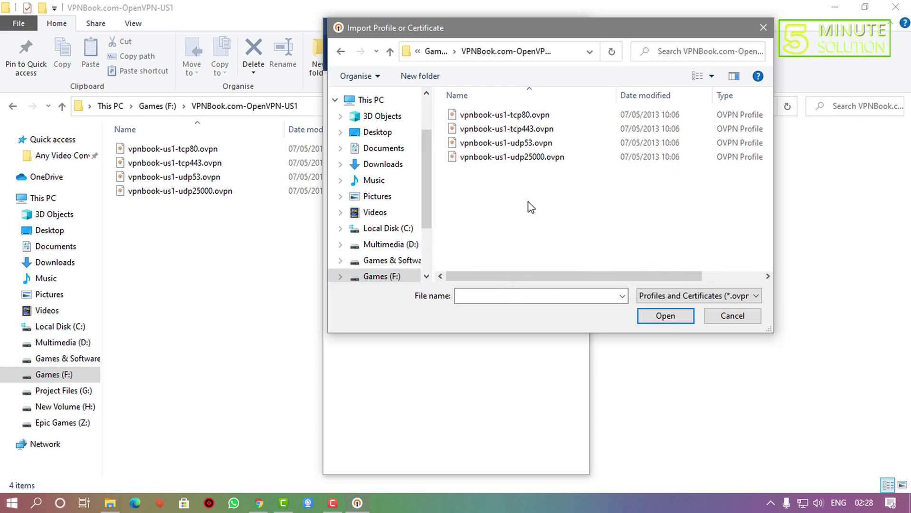
pyautogui.doubleClick(532, 133)
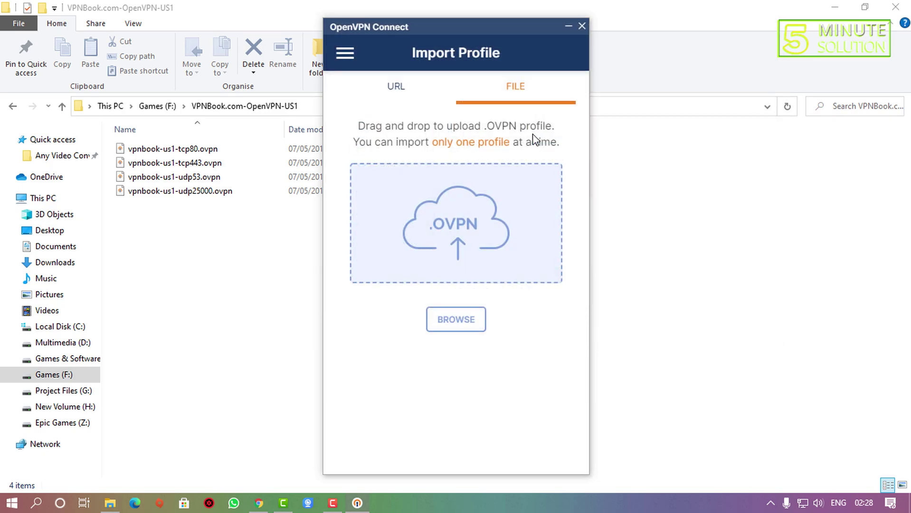
# Copy the VPNBook username from the vpnbook.com page.
pyautogui.click(373, 198)
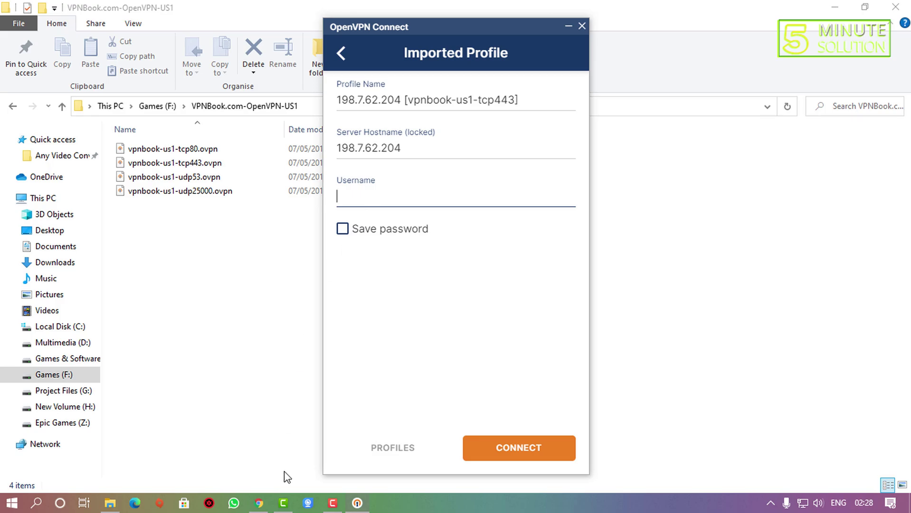
pyautogui.click(259, 503)
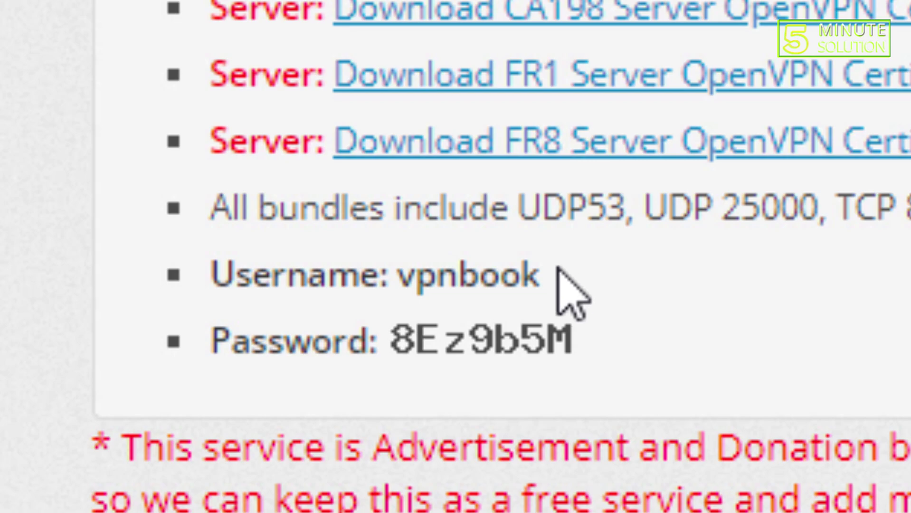
pyautogui.moveTo(244, 442); pyautogui.dragTo(212, 443)
pyautogui.moveTo(418, 275); pyautogui.dragTo(401, 268)
pyautogui.rightClick(399, 272)
pyautogui.click(499, 319)
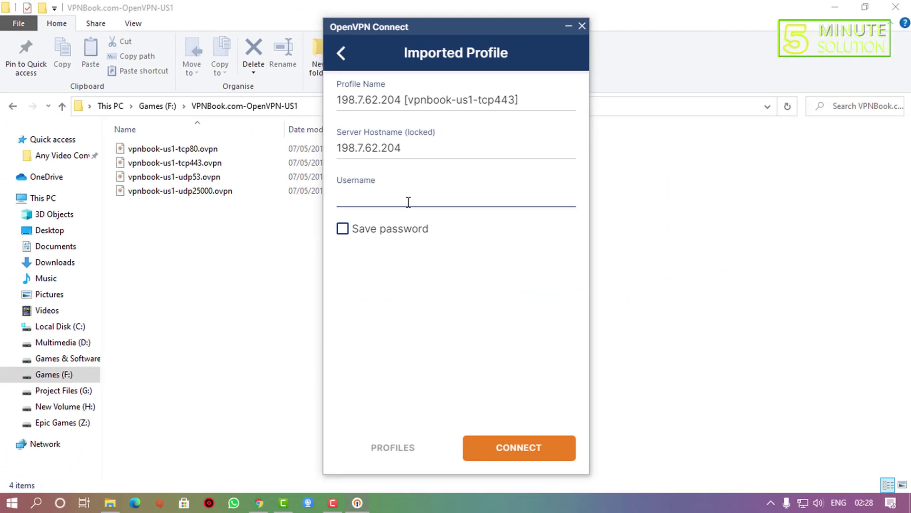
# Paste the username into the profile's Username field, connect, and select the site's password.
pyautogui.hotkey('ctrl', 'v')
pyautogui.click(494, 450)
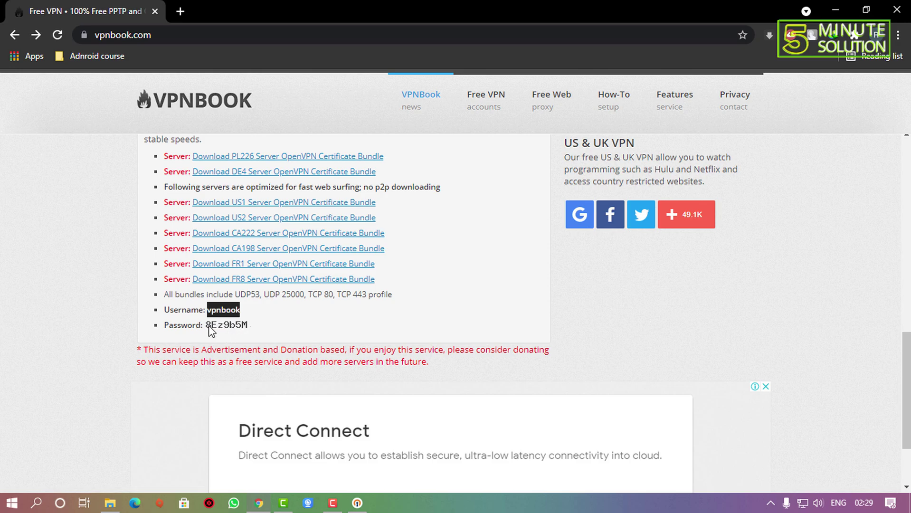
pyautogui.moveTo(205, 329); pyautogui.dragTo(247, 331)
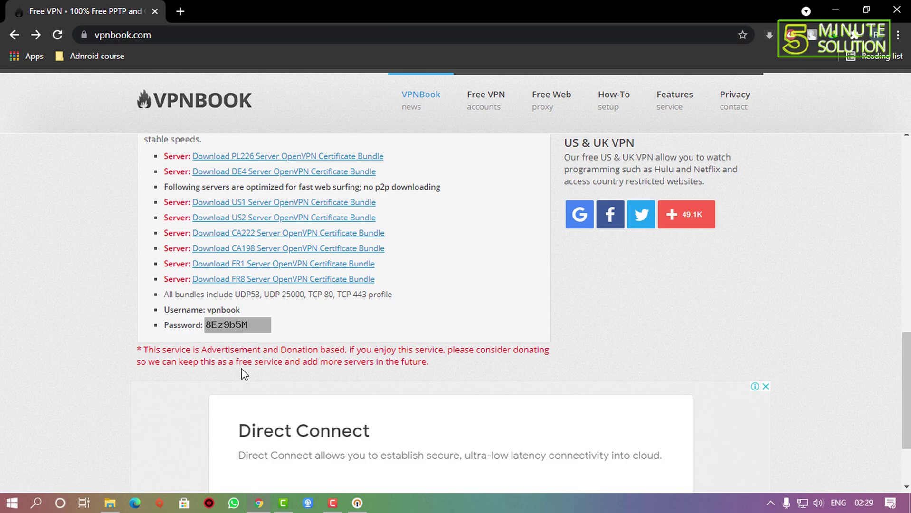
# Enter and verify the VPNBook password to connect the vpnbook-us1-tcp443 profile.
pyautogui.click(357, 503)
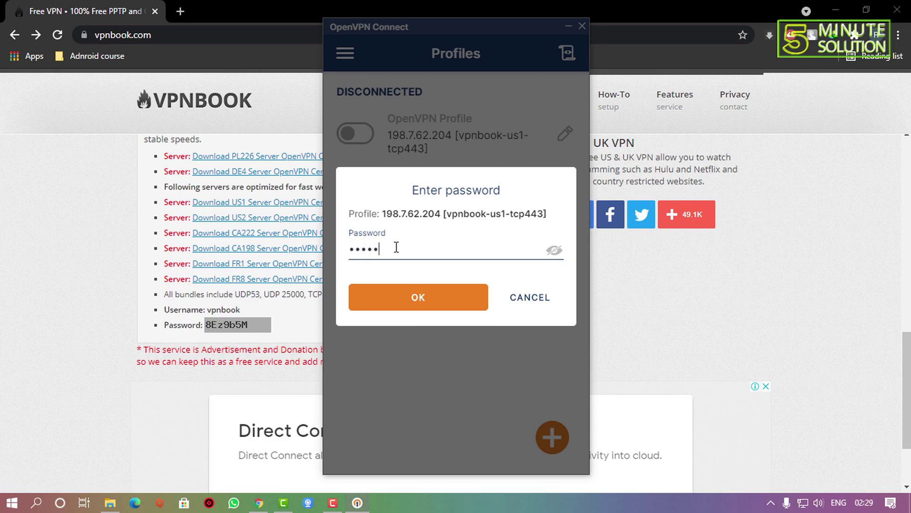
pyautogui.click(554, 252)
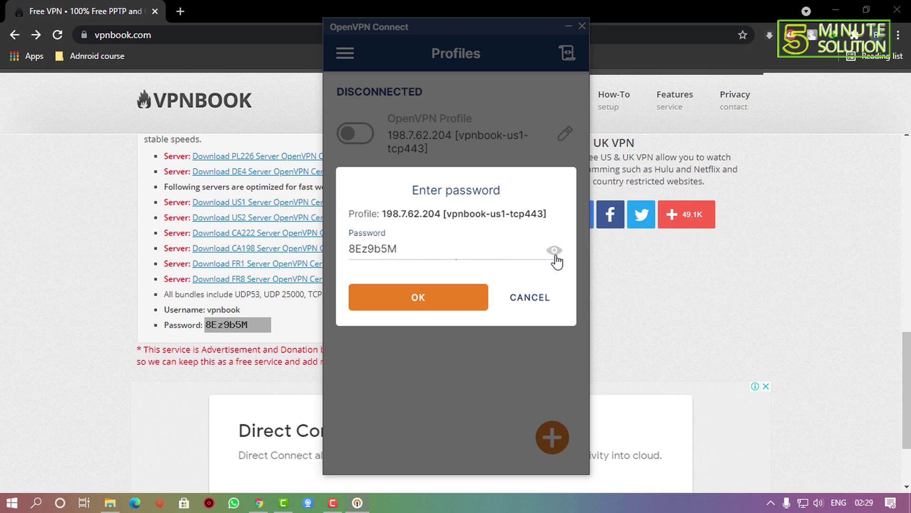
pyautogui.click(431, 301)
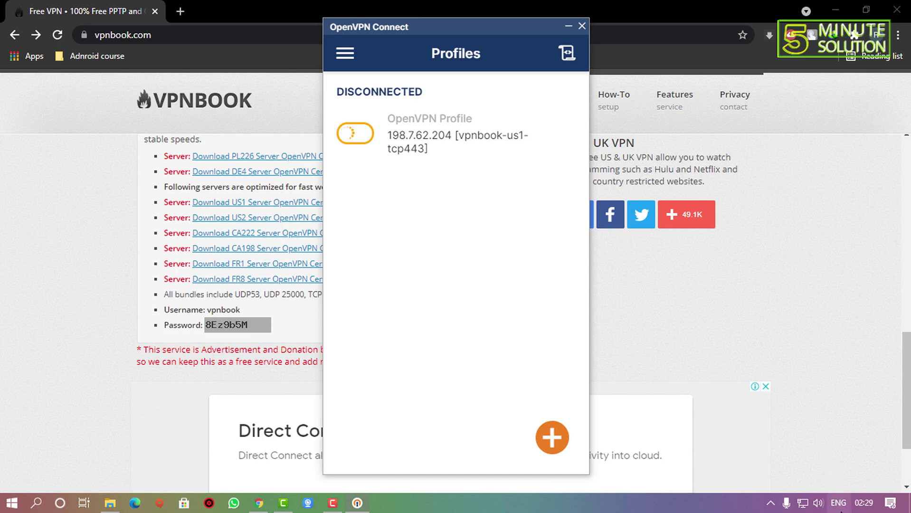
pyautogui.click(773, 504)
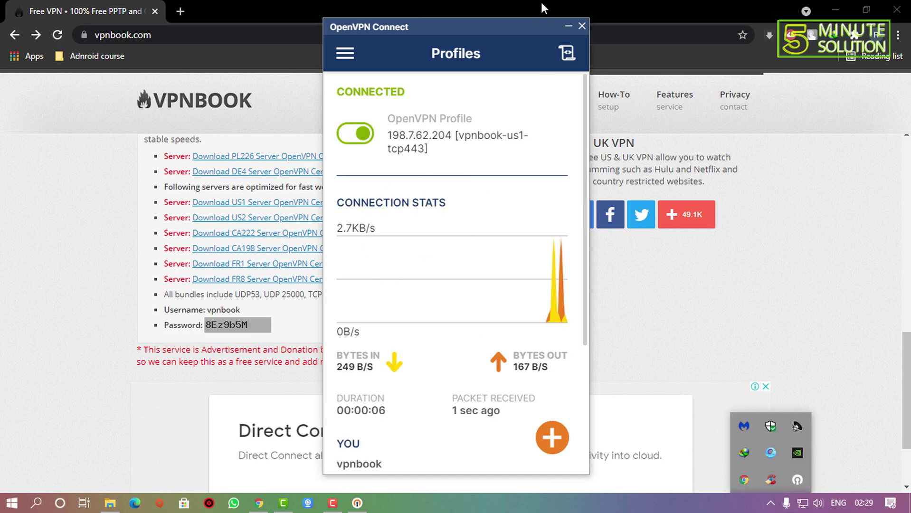
pyautogui.click(581, 26)
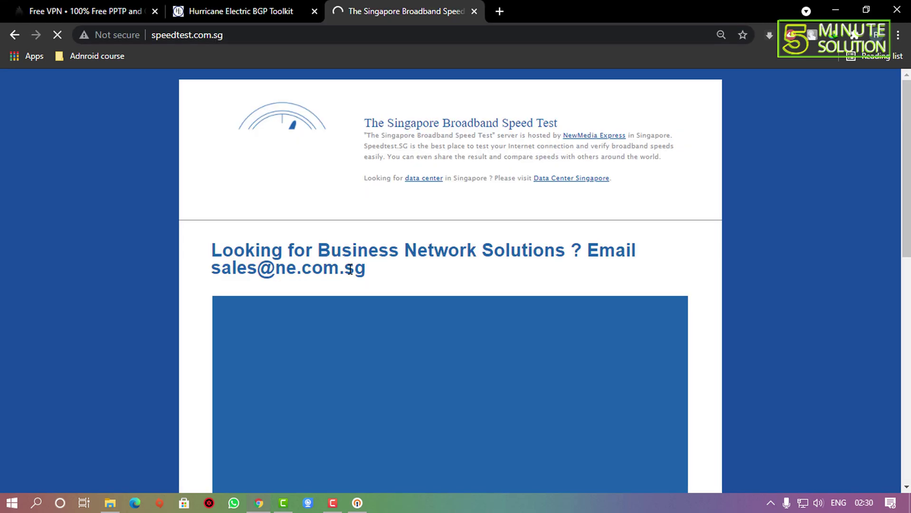
# Check the live US1 connection in OpenVPN Connect and start the speedtest.com.sg test with GO.
pyautogui.scroll(-12, 354, 277)
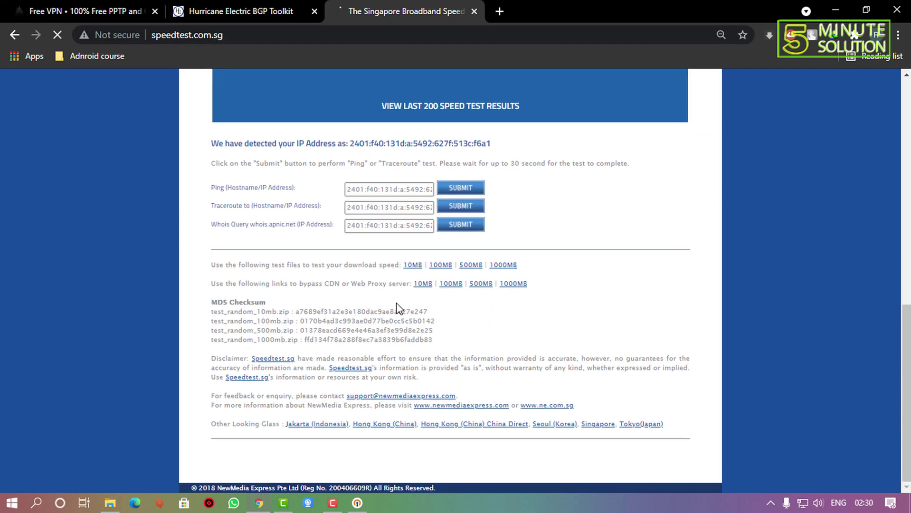
pyautogui.scroll(9, 398, 235)
pyautogui.scroll(-1, 427, 280)
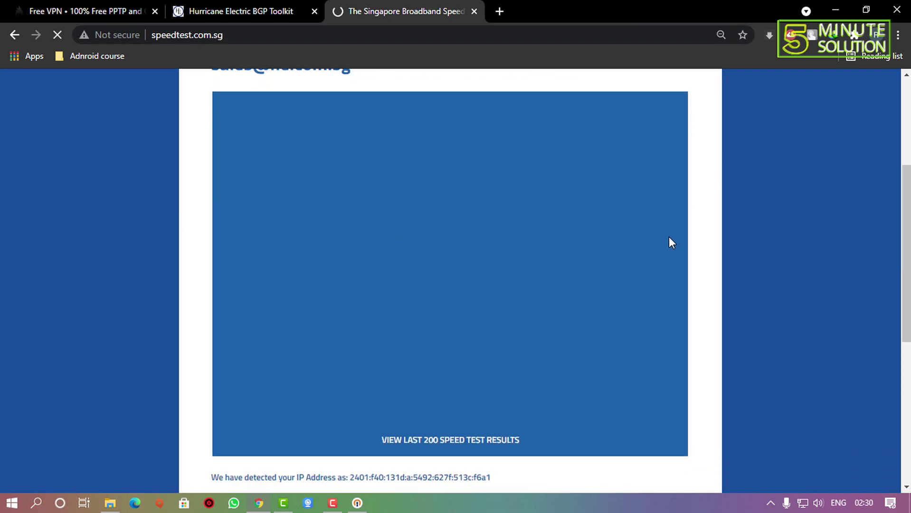
pyautogui.click(359, 505)
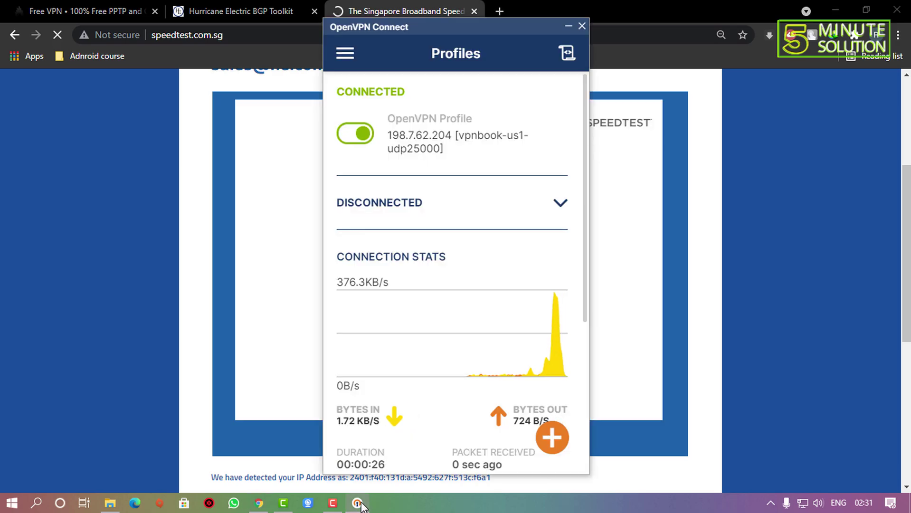
pyautogui.click(435, 239)
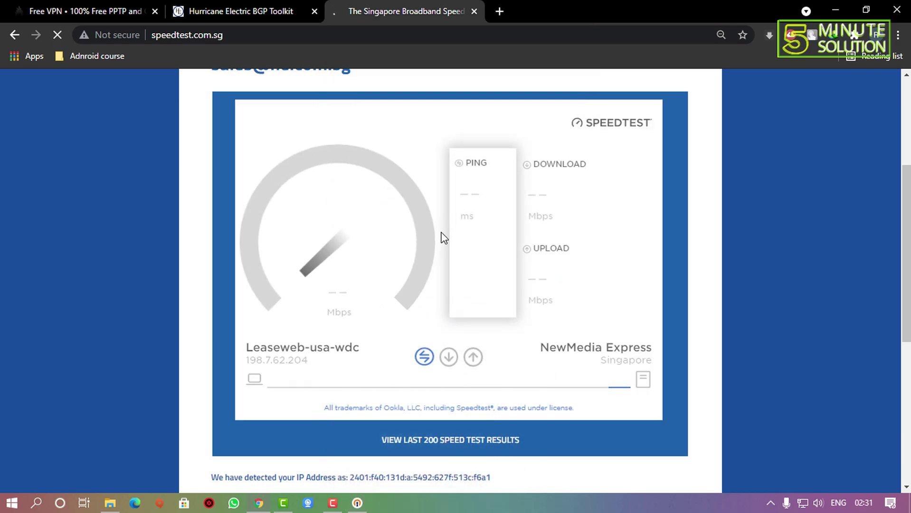